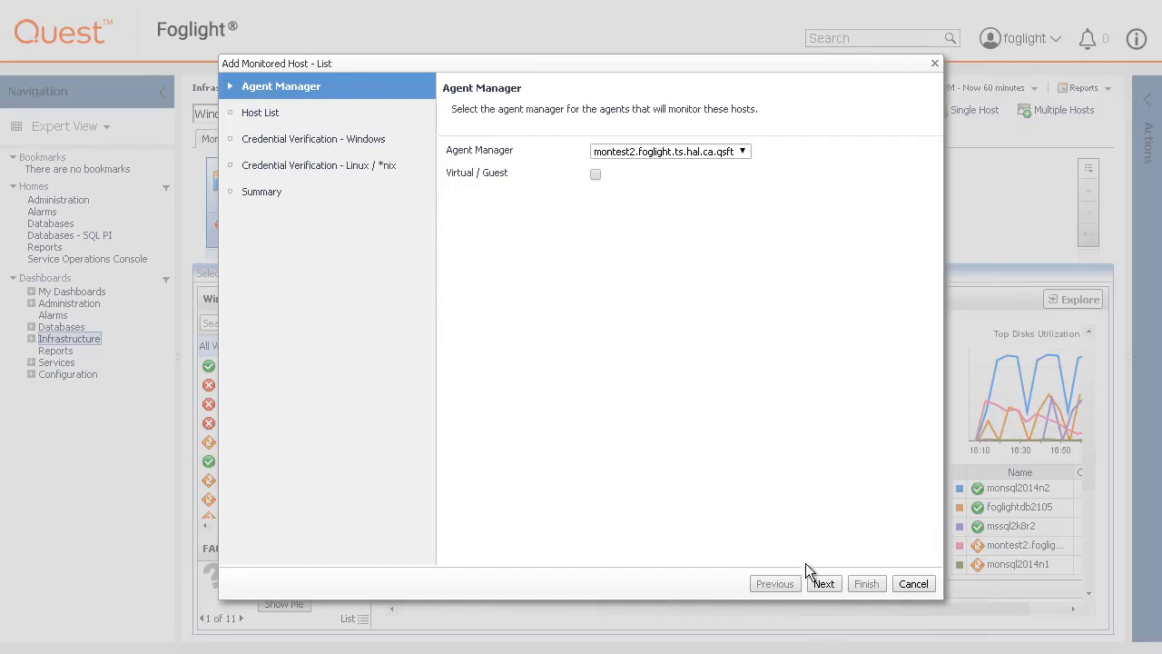
# - Keep the montest2 agent manager, move to the Host List step and look for known unmonitored hosts
pyautogui.click(824, 584)
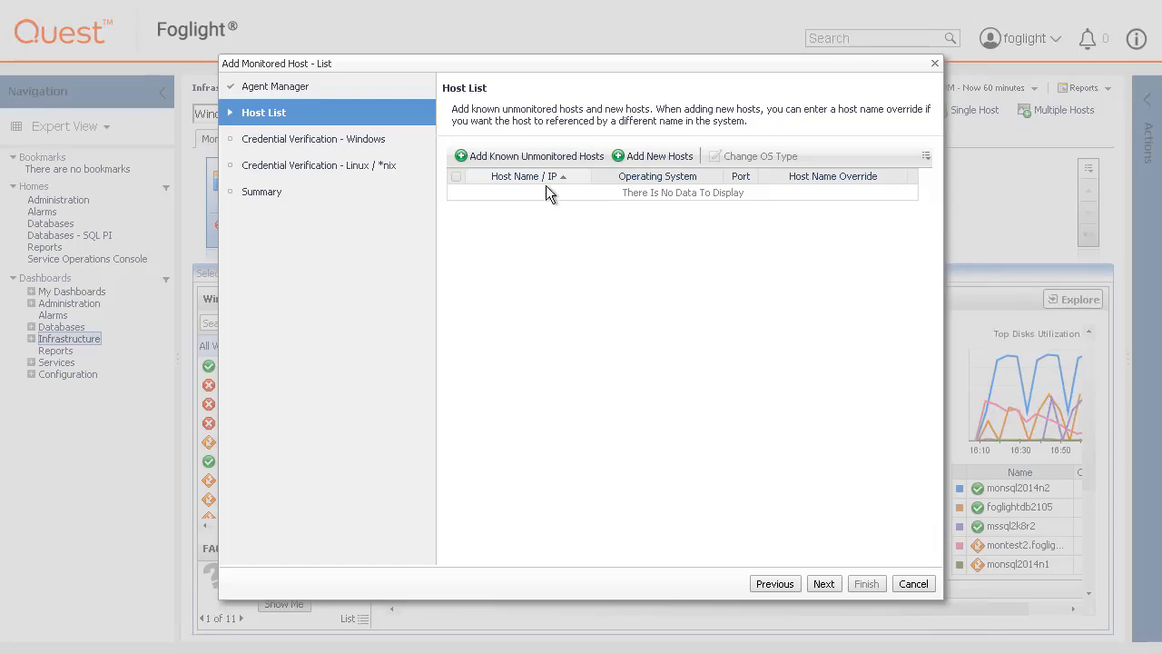
pyautogui.click(532, 156)
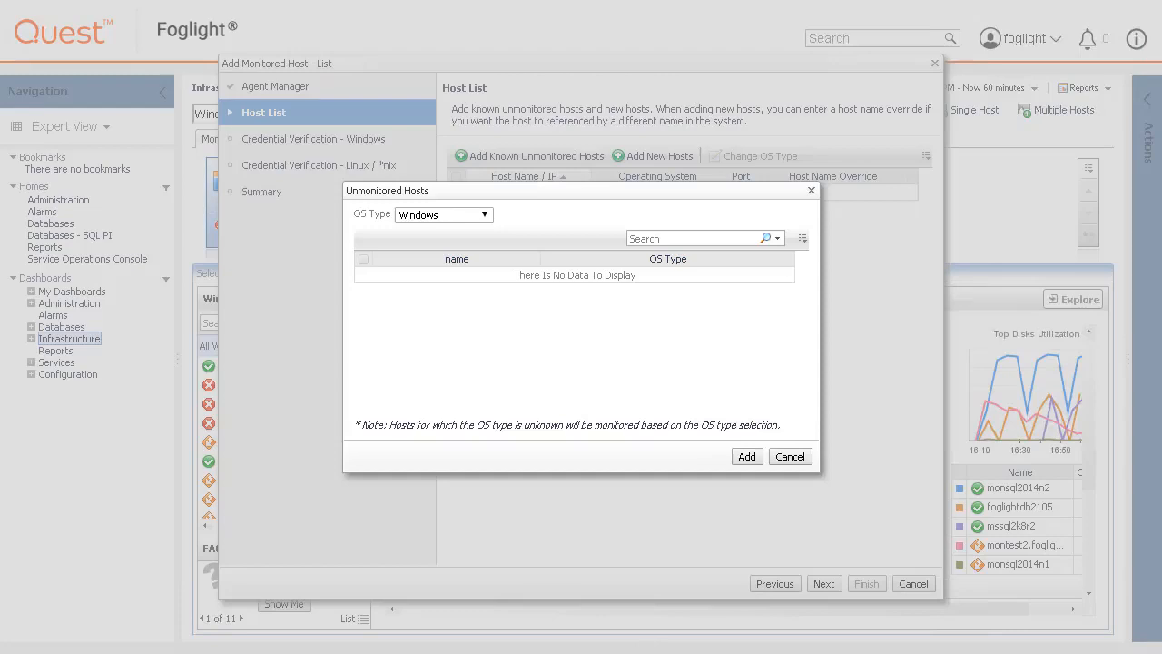
# - Leave OS Type on Windows and close the empty Unmonitored Hosts list
pyautogui.click(487, 216)
pyautogui.click(488, 215)
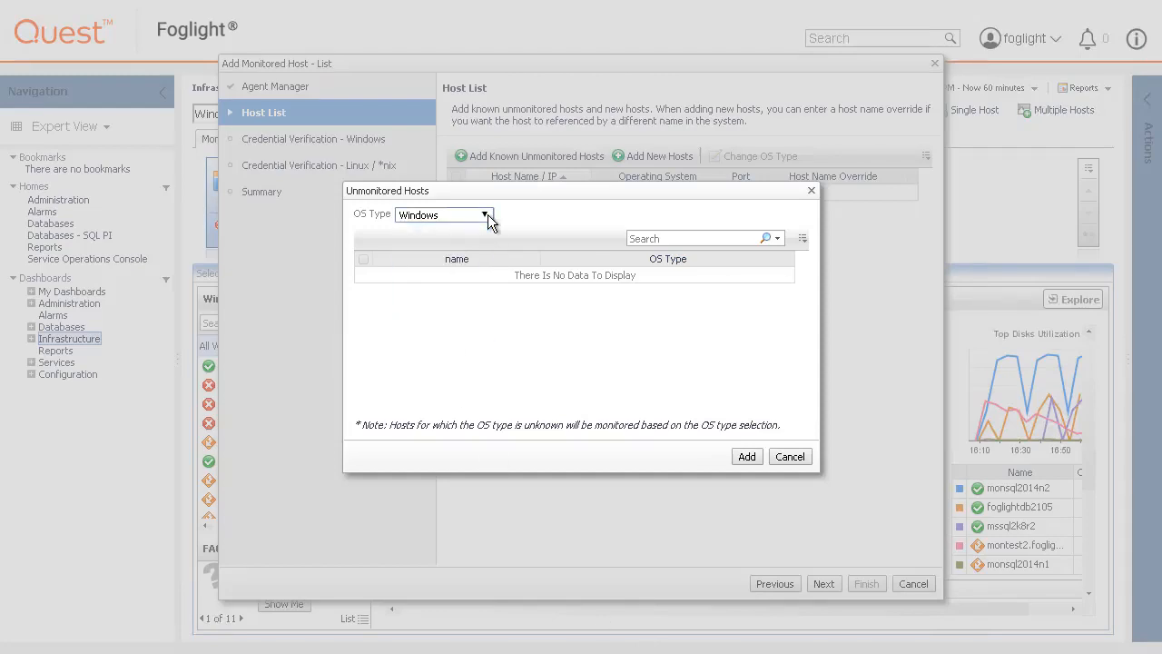
pyautogui.click(781, 460)
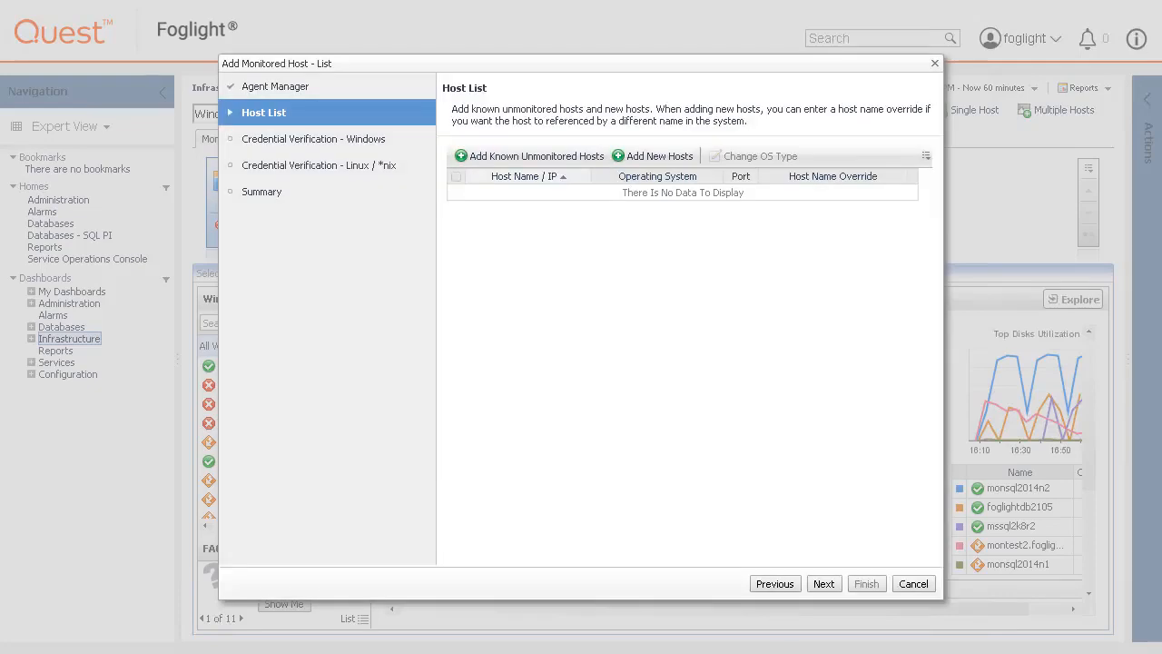
# - Add Windows hosts MONSQL2008R2 and MONSQL2012 to the Host List
pyautogui.click(654, 156)
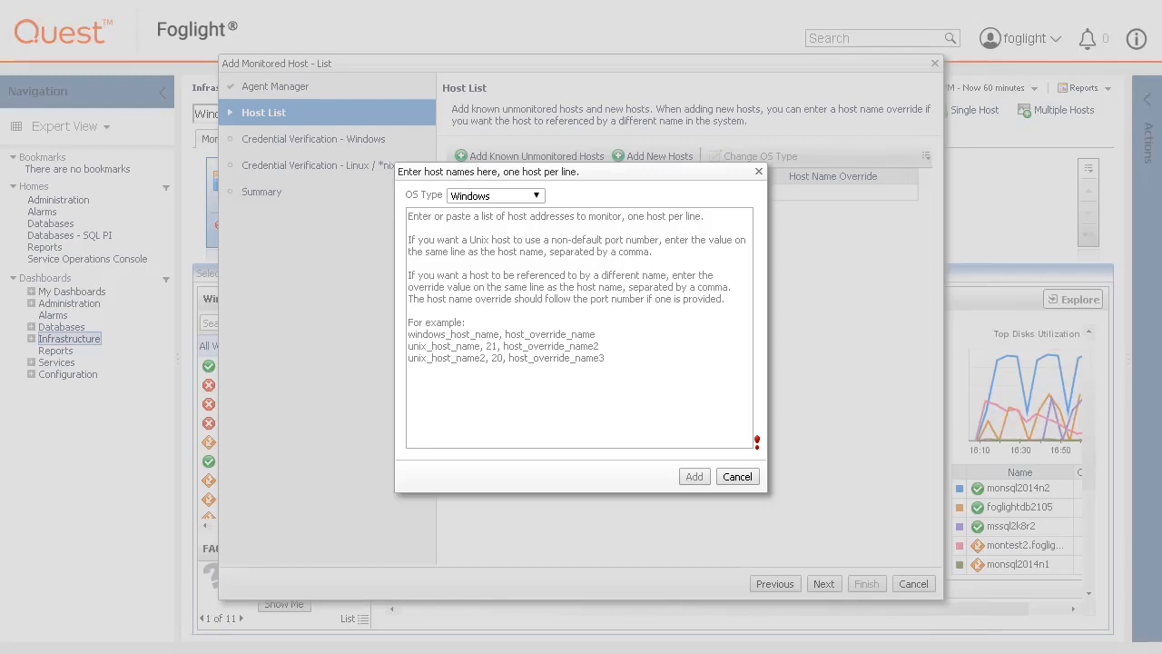
pyautogui.click(528, 284)
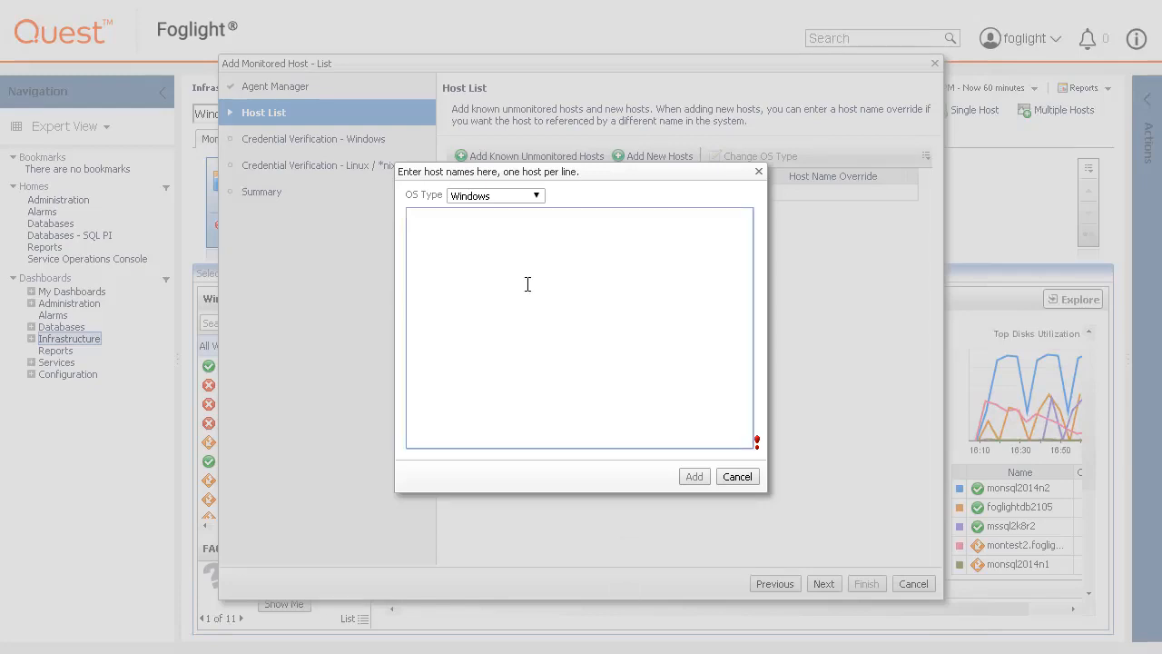
pyautogui.write('MONSQL2008R2')
pyautogui.press('Return')
pyautogui.write('MONSQL201')
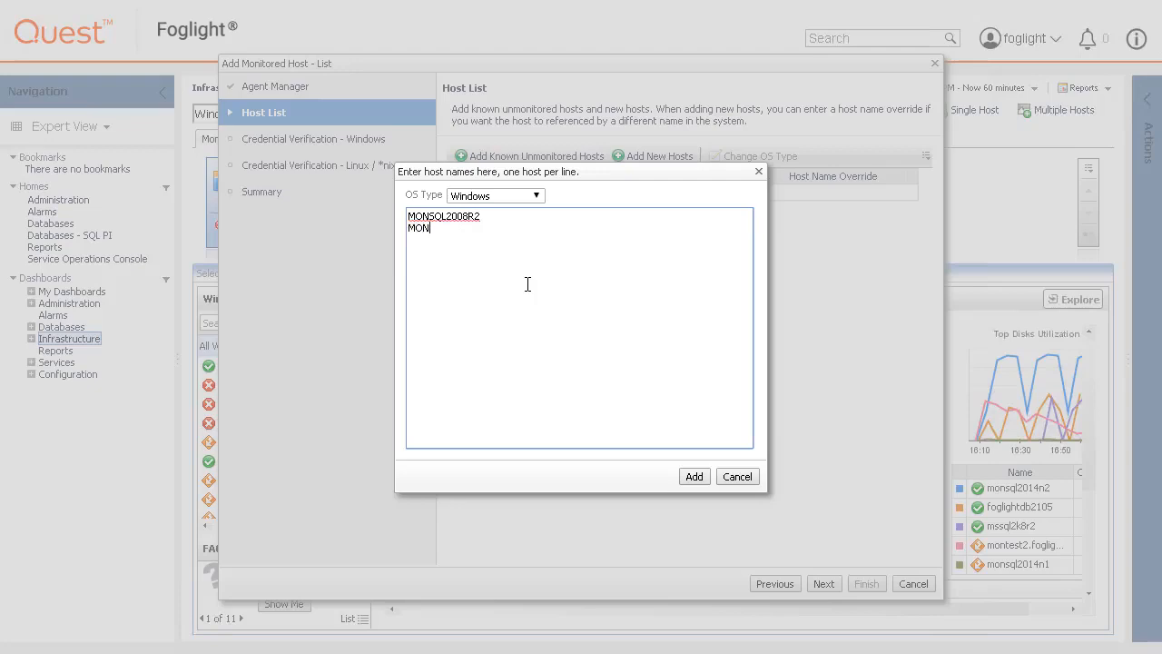
pyautogui.write('2')
pyautogui.click(689, 479)
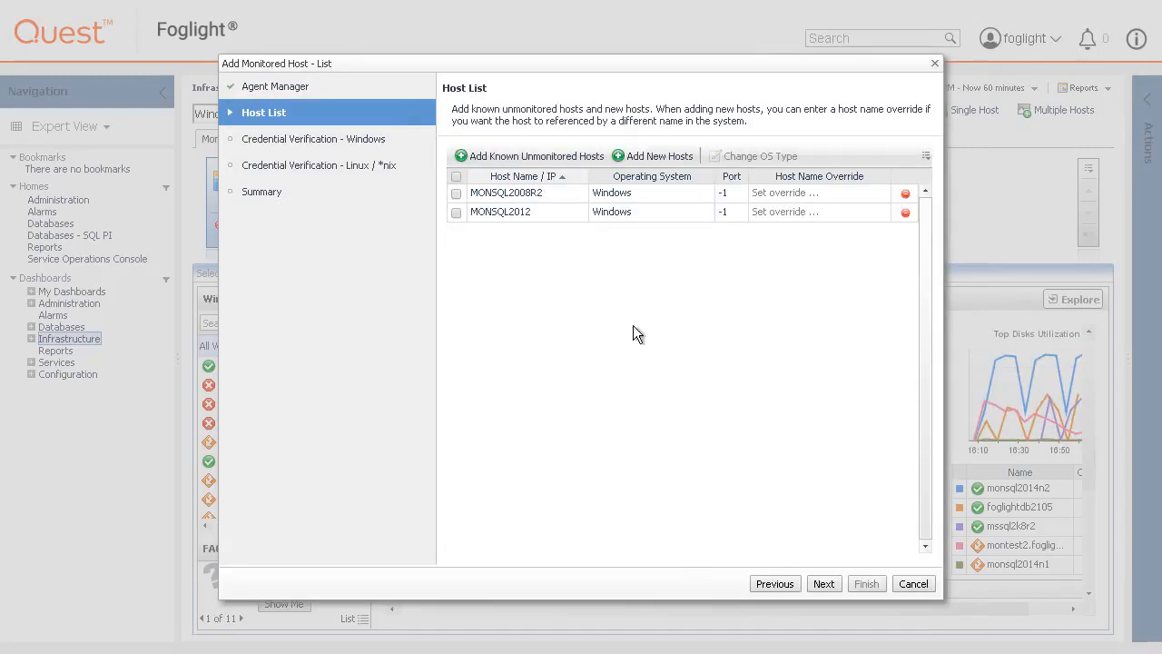
pyautogui.click(628, 156)
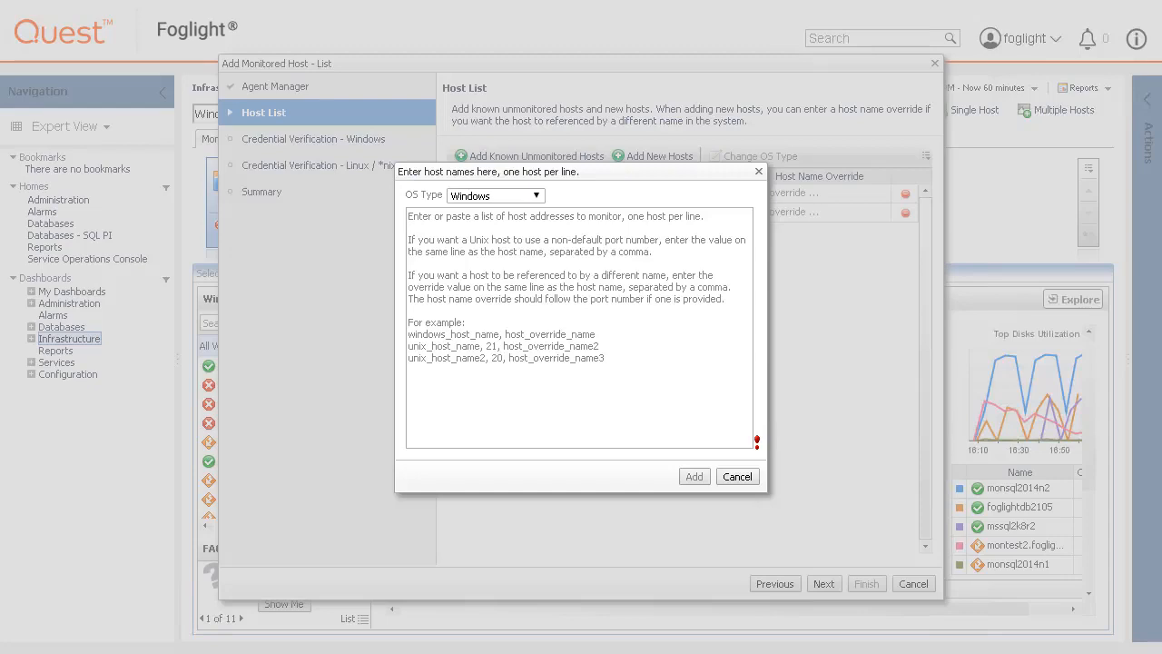
# - Add Linux hosts ZHUOL7SPL088 and ZHUOL7SPL089, then advance to Windows credential verification
pyautogui.click(538, 195)
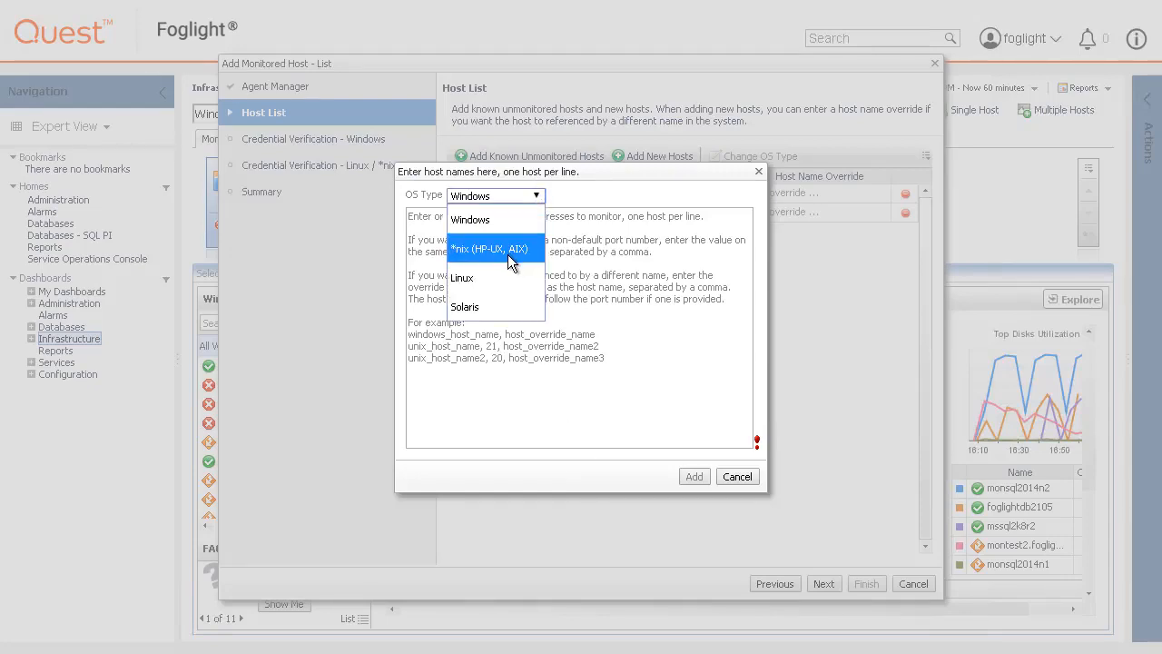
pyautogui.click(495, 277)
pyautogui.click(448, 229)
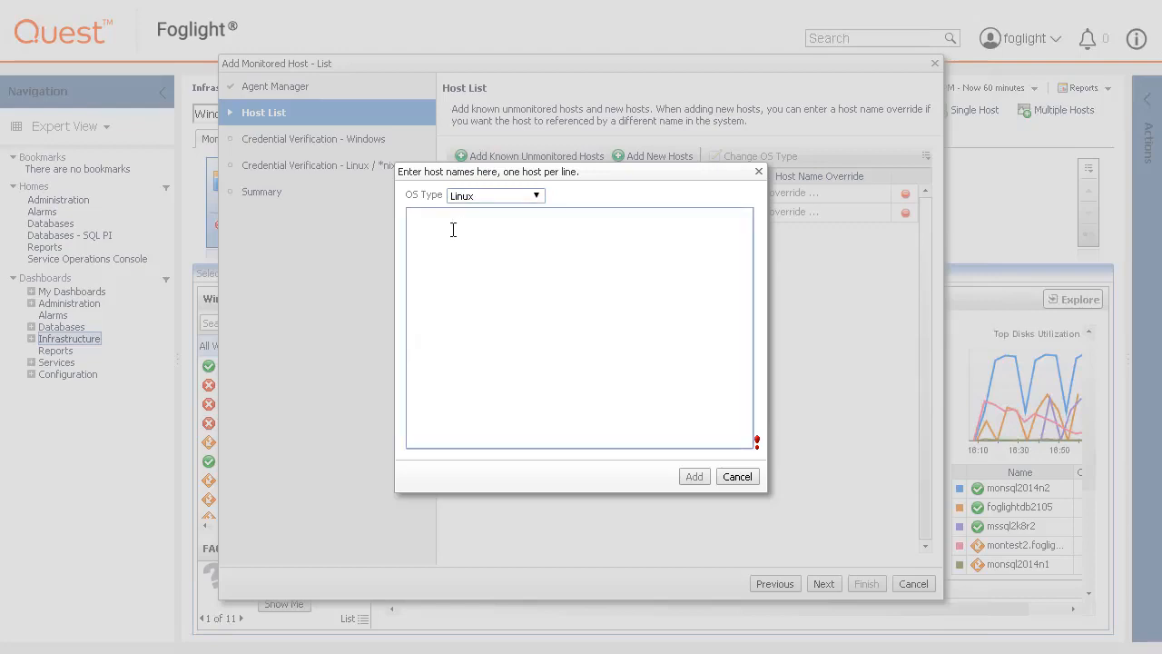
pyautogui.write('ZHUOL75PL088')
pyautogui.write('ZHUOL75PL088')
pyautogui.press('BackSpace')
pyautogui.write('9')
pyautogui.click(696, 478)
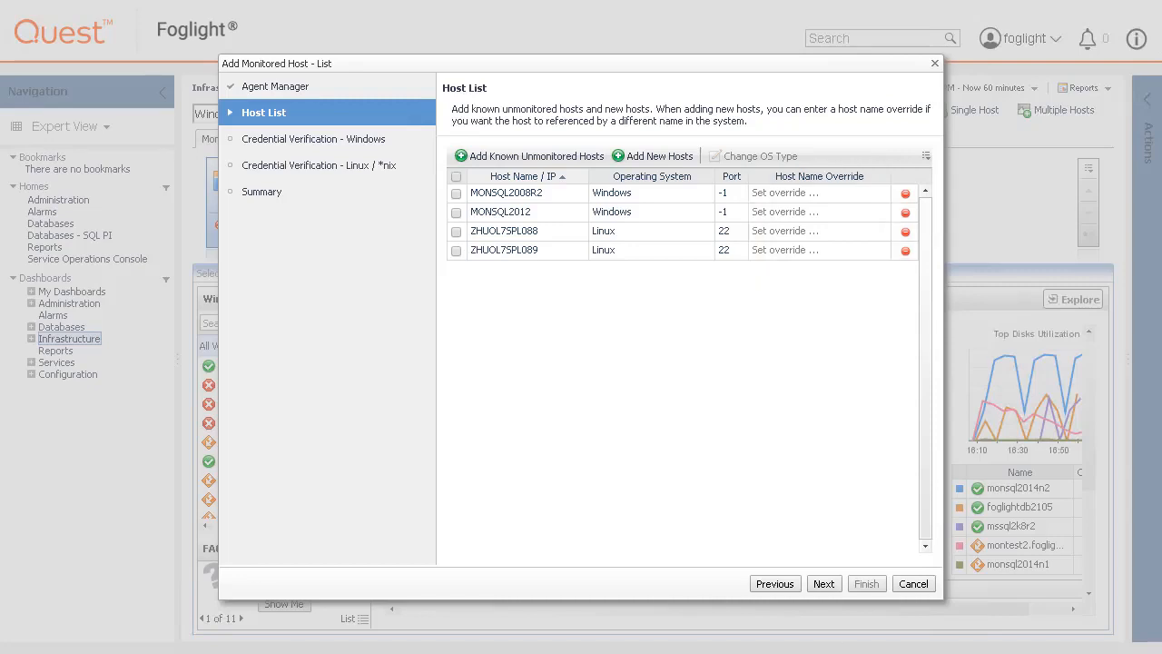
pyautogui.click(824, 585)
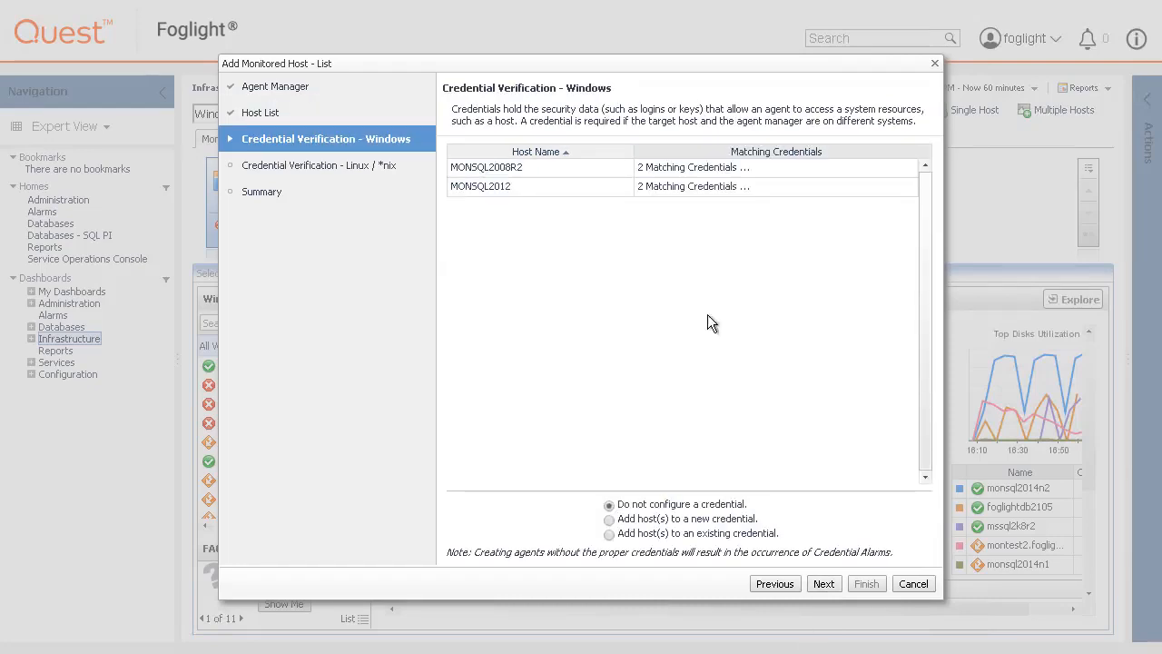
# - Test the 2 matching credentials for a Windows host: the first passes, the second fails
pyautogui.click(690, 167)
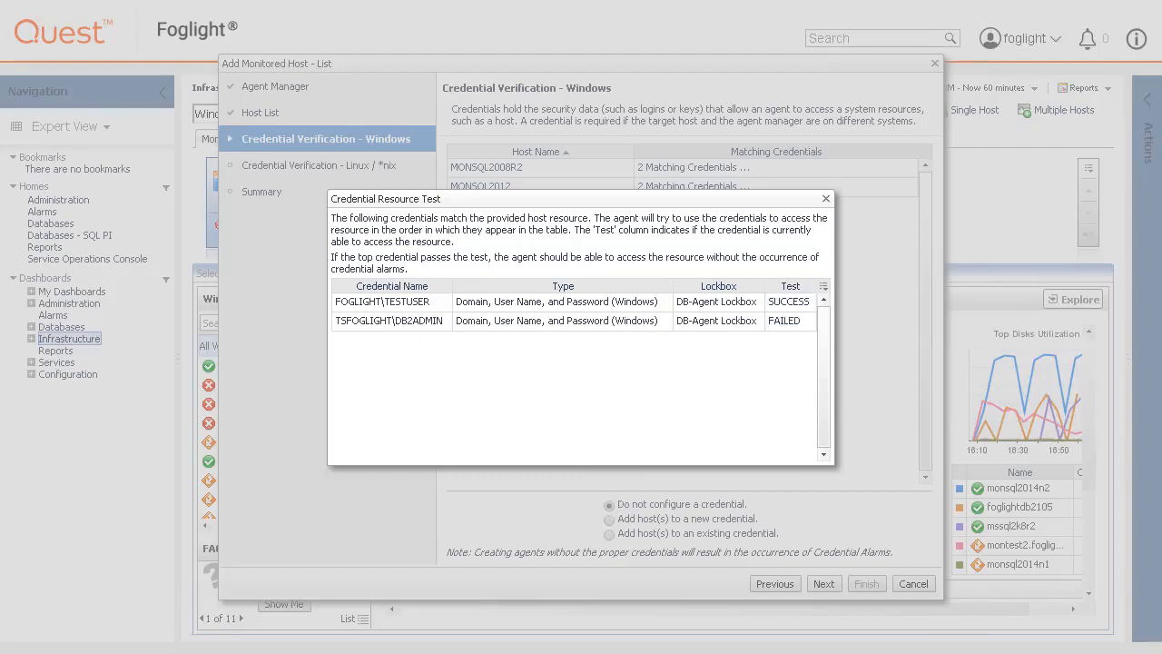
# - Close the credential test and assign the Windows hosts to a new credential
pyautogui.click(826, 198)
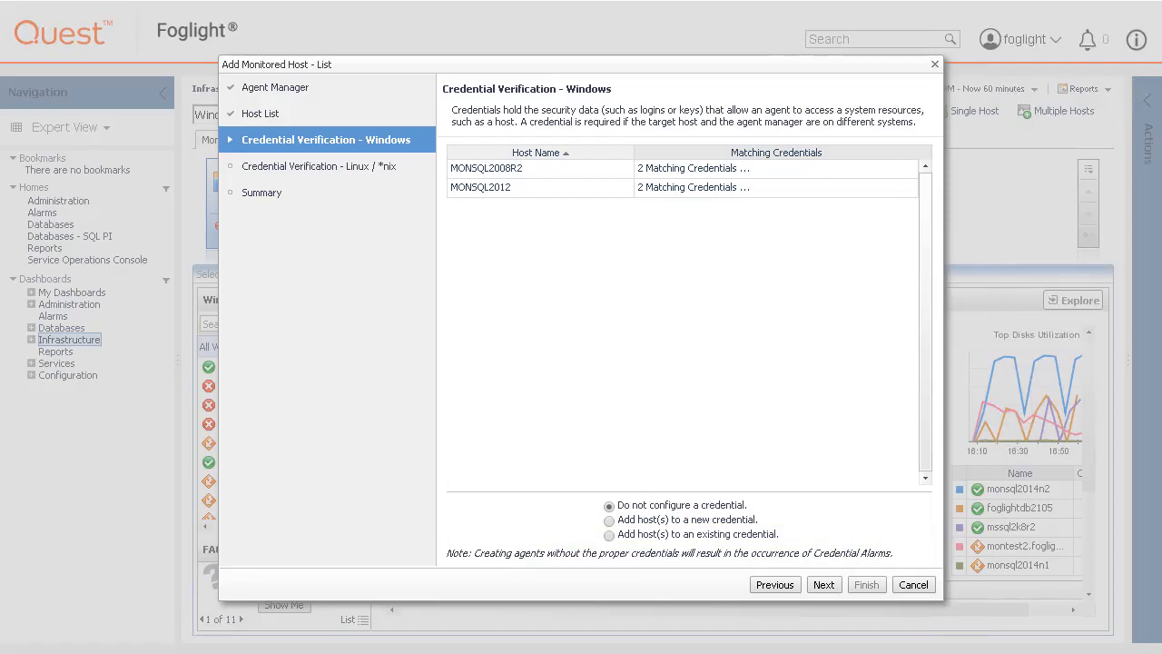
pyautogui.click(609, 519)
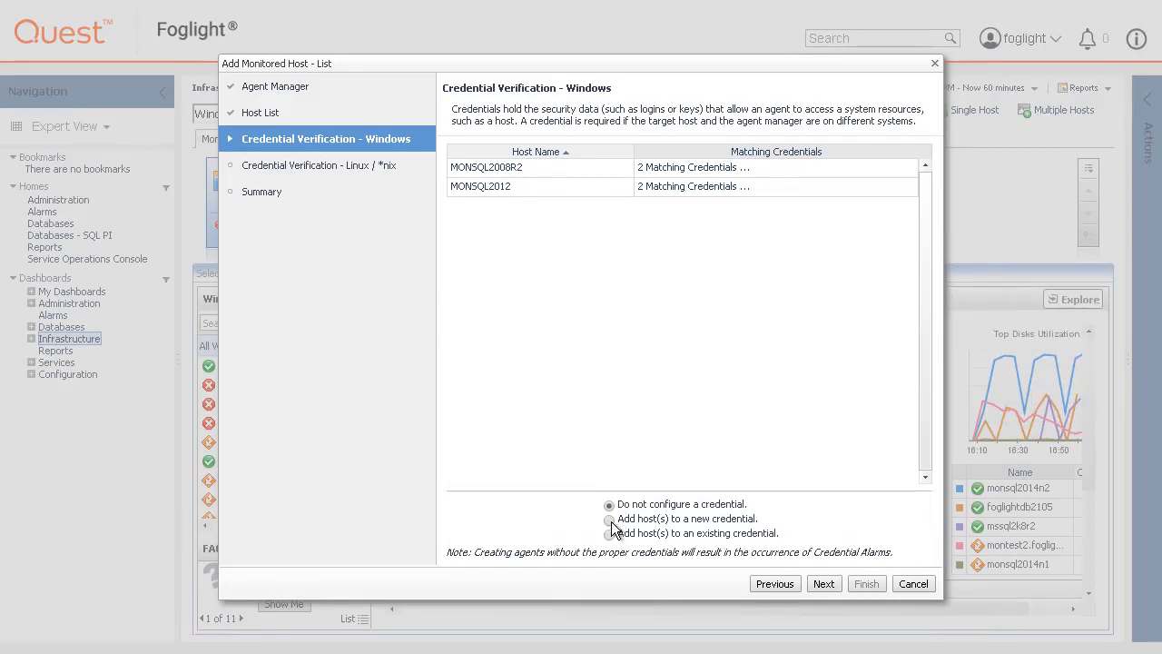
# - Choose the domain, user name and password type for the new Windows credential
pyautogui.click(822, 588)
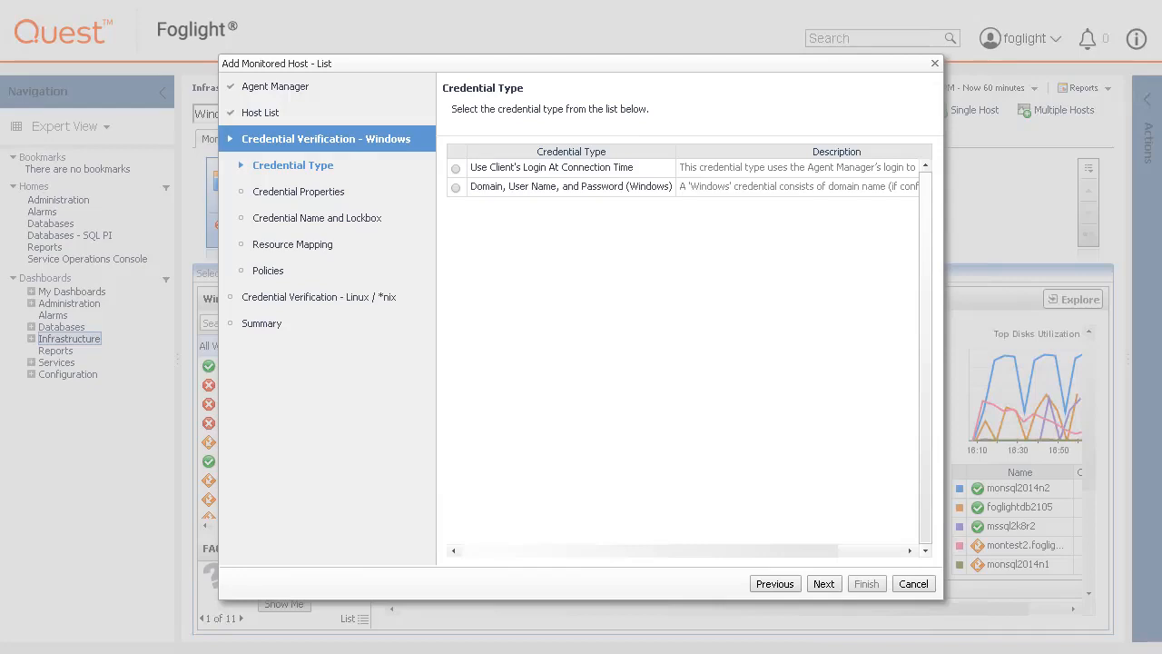
pyautogui.click(460, 189)
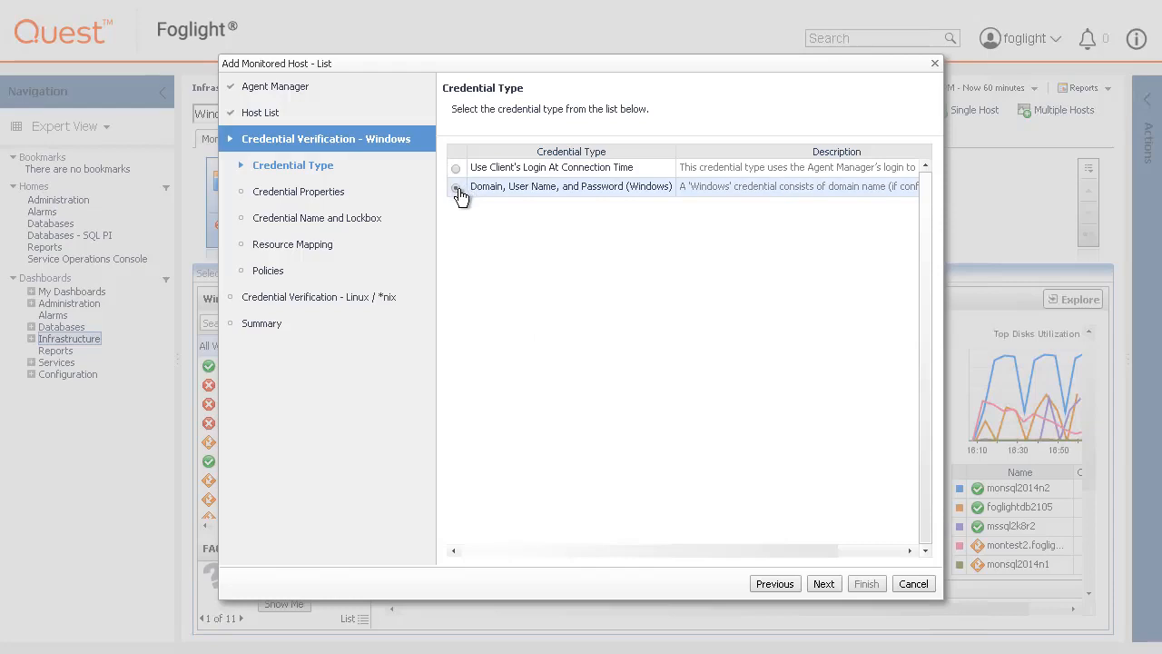
pyautogui.click(823, 584)
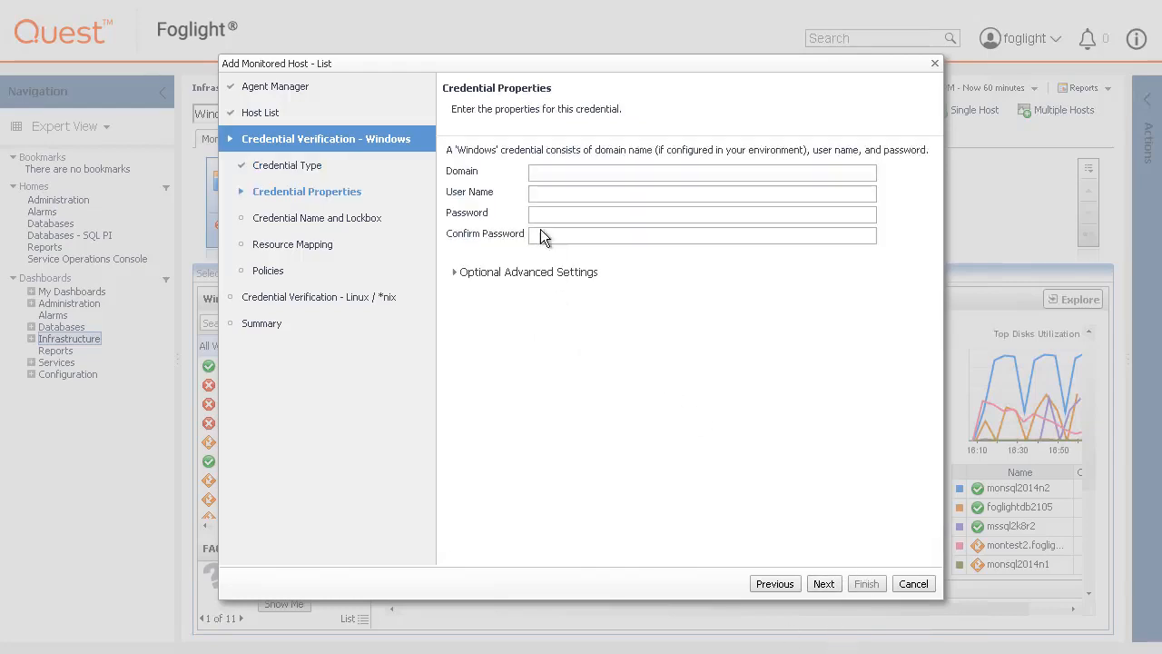
# - Fill in domain FOGLIGHT, user name CLADMIN and the account password for the Windows credential
pyautogui.click(592, 174)
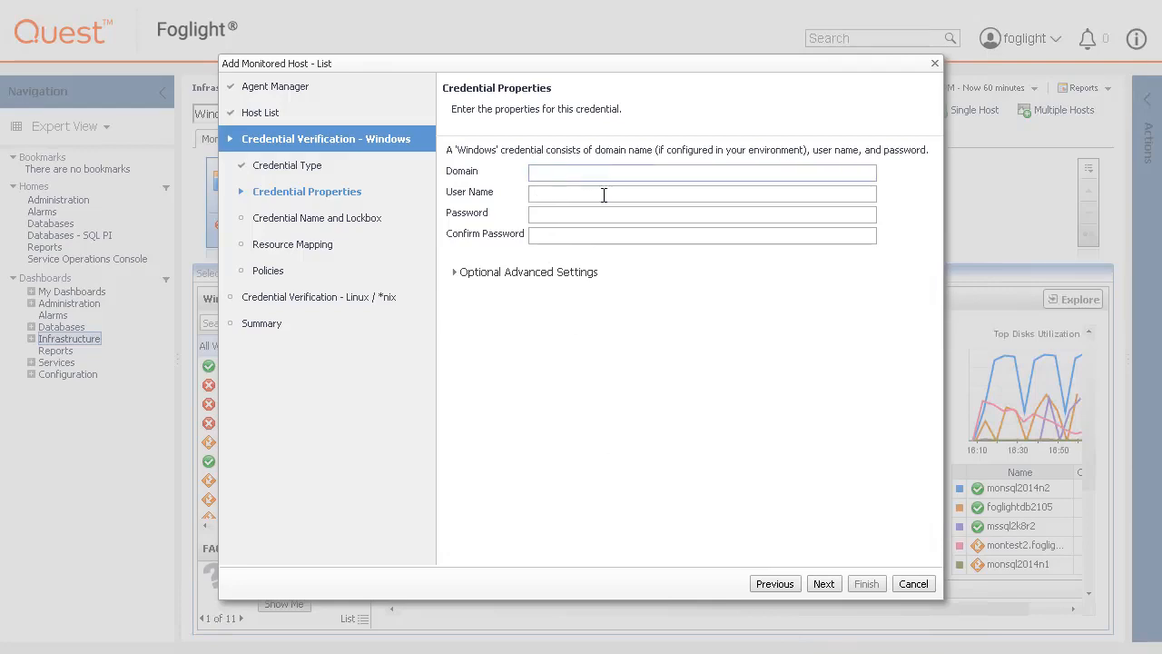
pyautogui.write('FOGLIGHT')
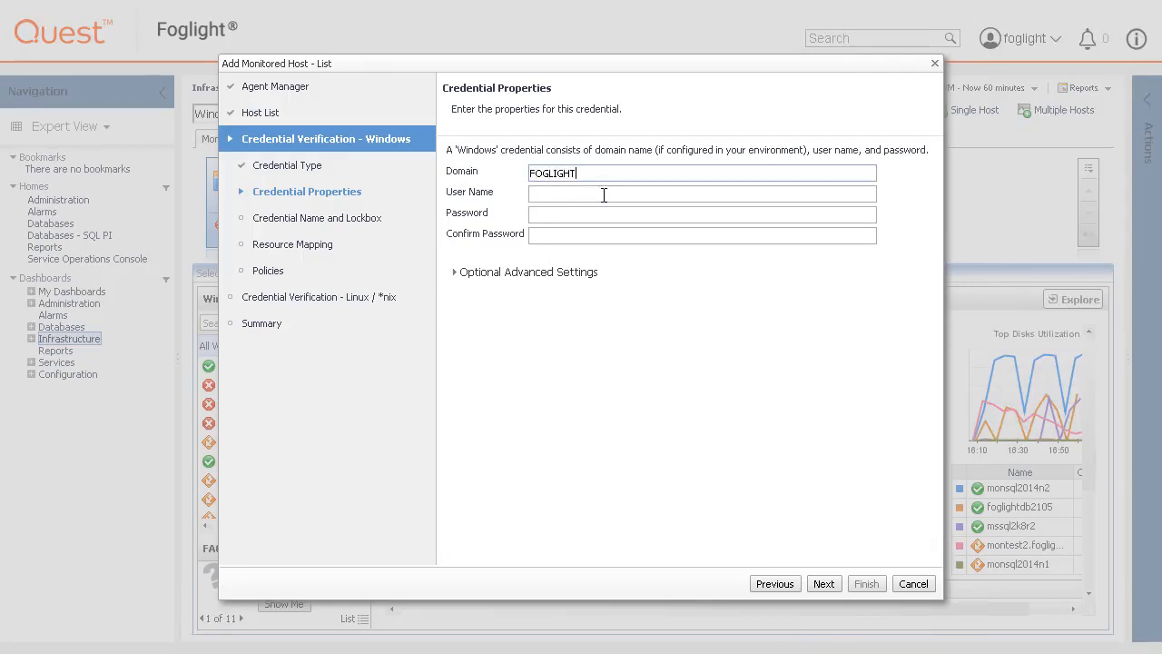
pyautogui.click(603, 195)
pyautogui.write('CLADMIN')
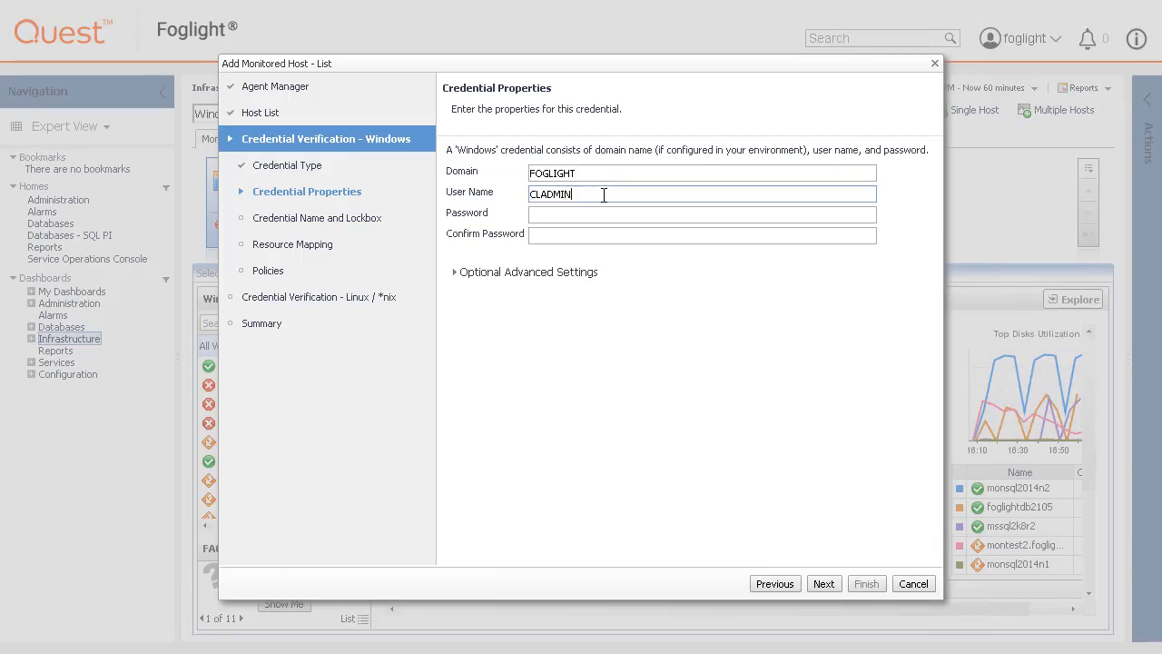
pyautogui.press('Tab')
pyautogui.write('••••••••')
pyautogui.press('Tab')
pyautogui.write('••••••••')
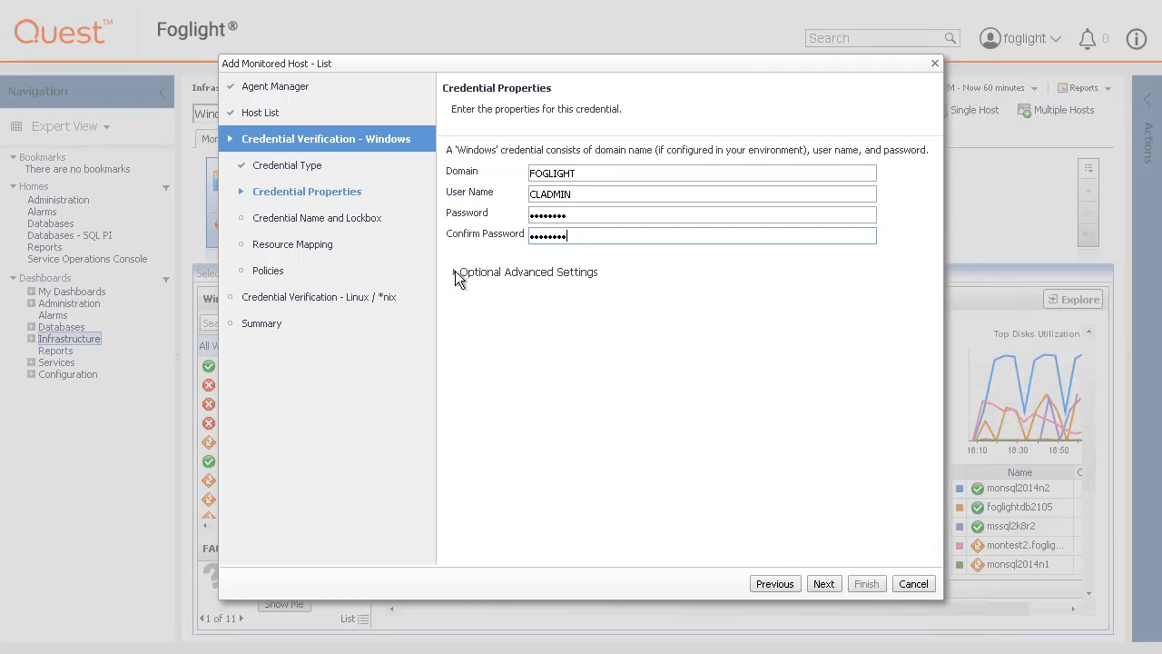
pyautogui.click(522, 271)
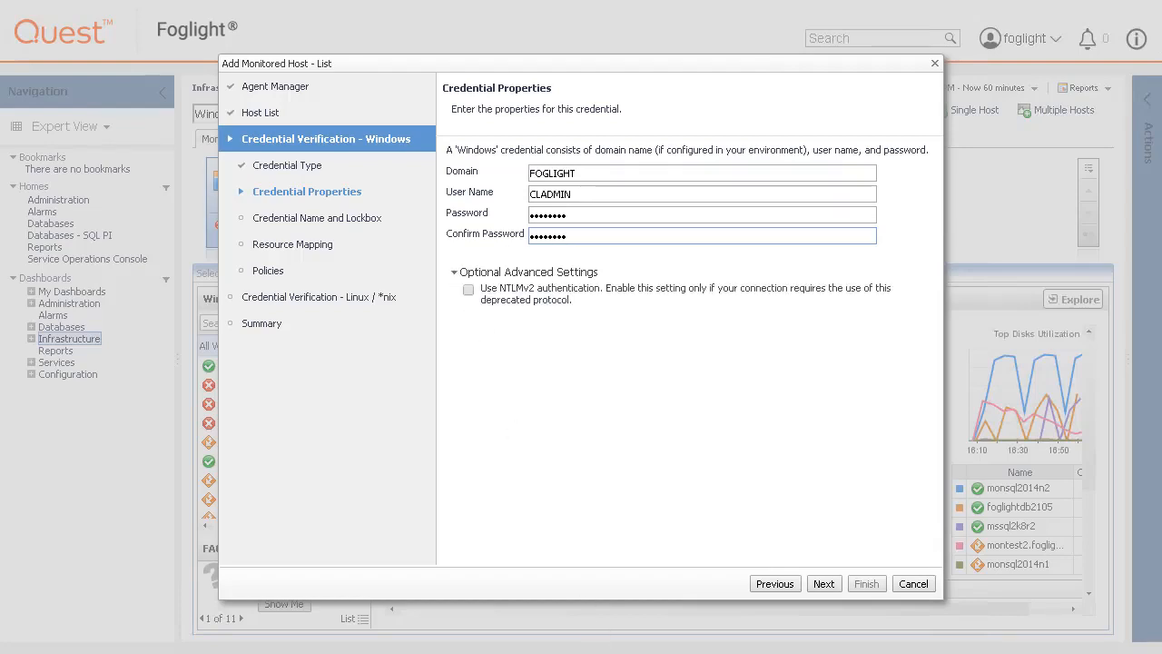
pyautogui.click(824, 584)
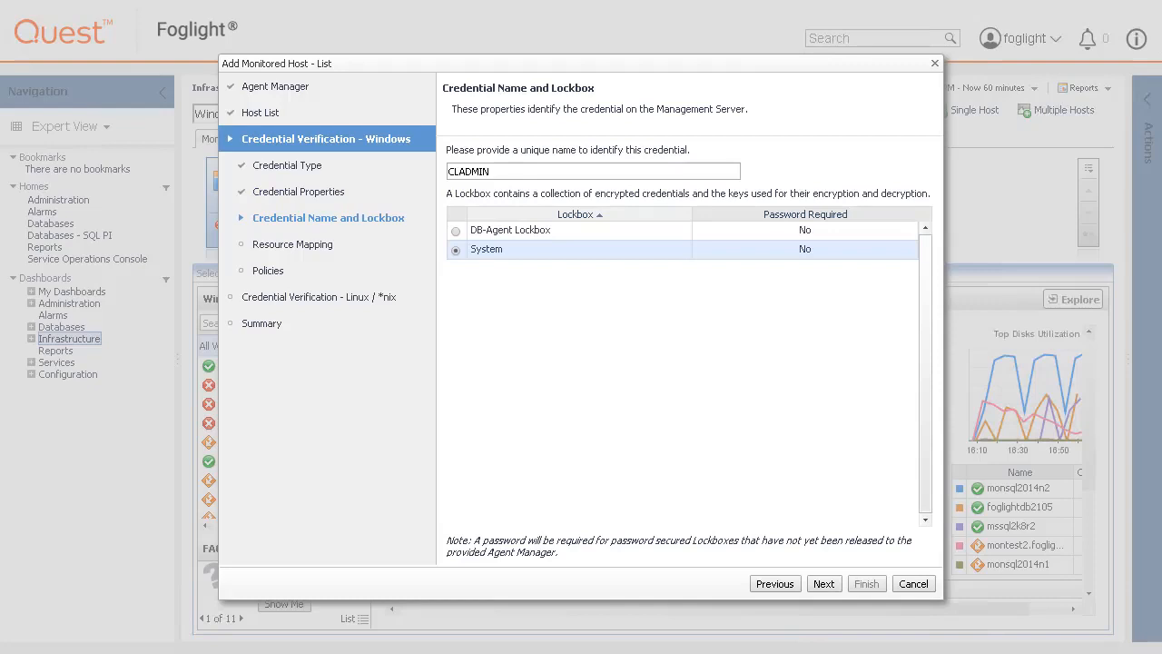
# - Prefix the Windows credential name with 'FOGLIGHT\' and continue to Resource Mapping
pyautogui.click(449, 170)
pyautogui.write('FOGLIGHT\\')
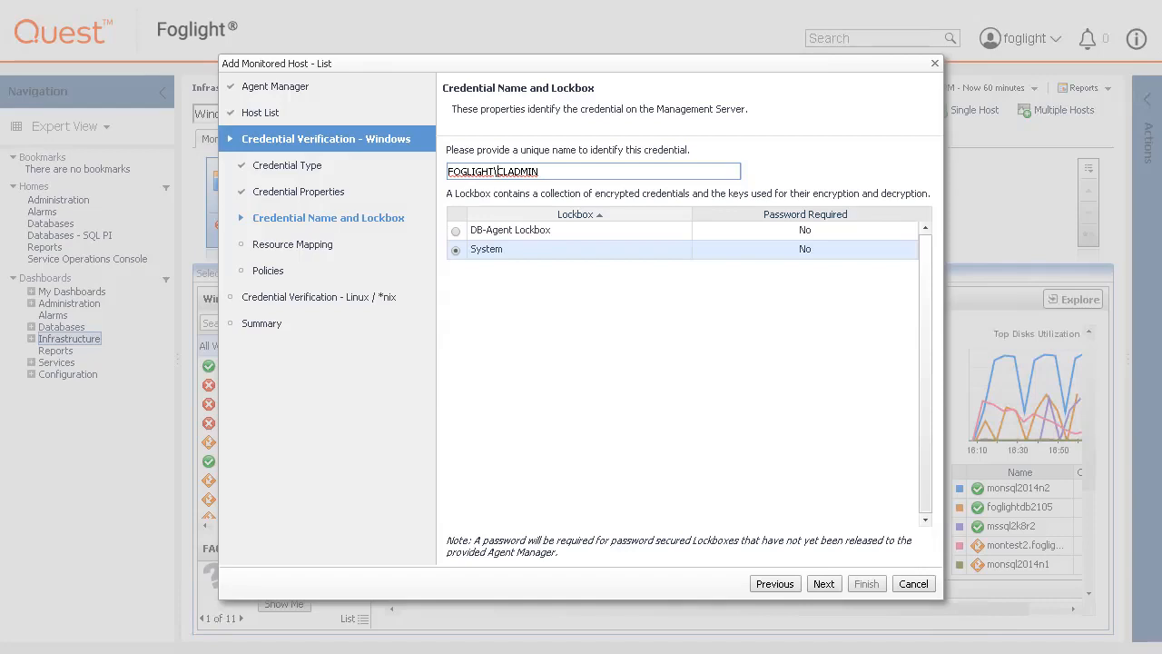
pyautogui.click(822, 584)
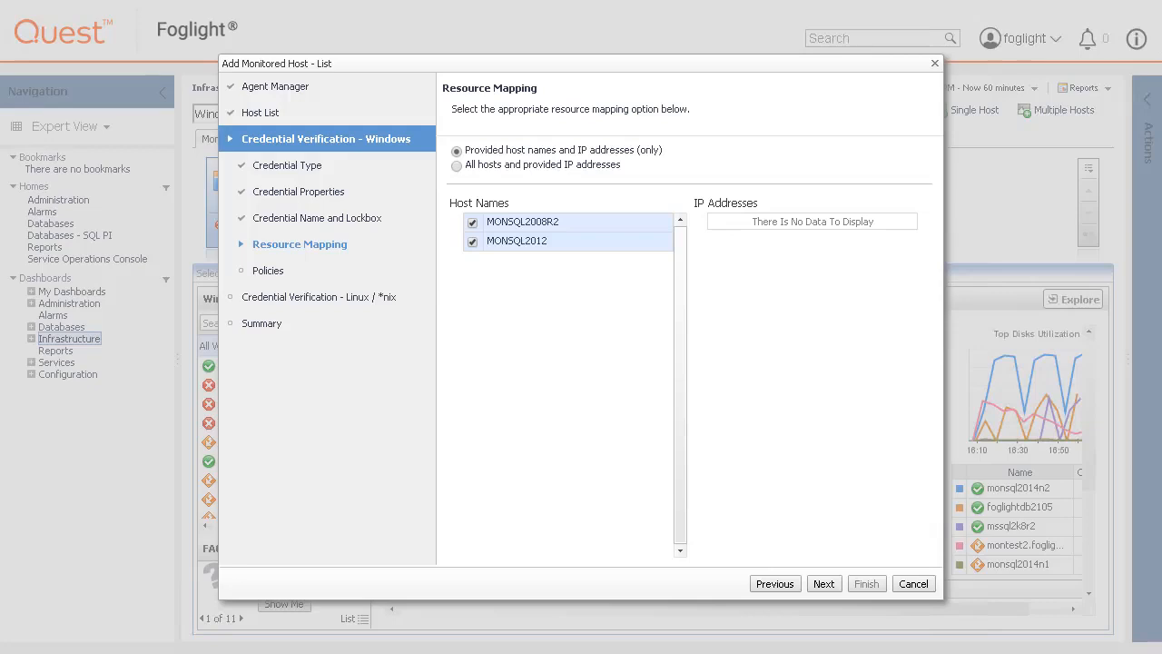
# - Keep only the default Failure Rate policy (3 failures per 1 hour) on the Windows credential
pyautogui.click(822, 585)
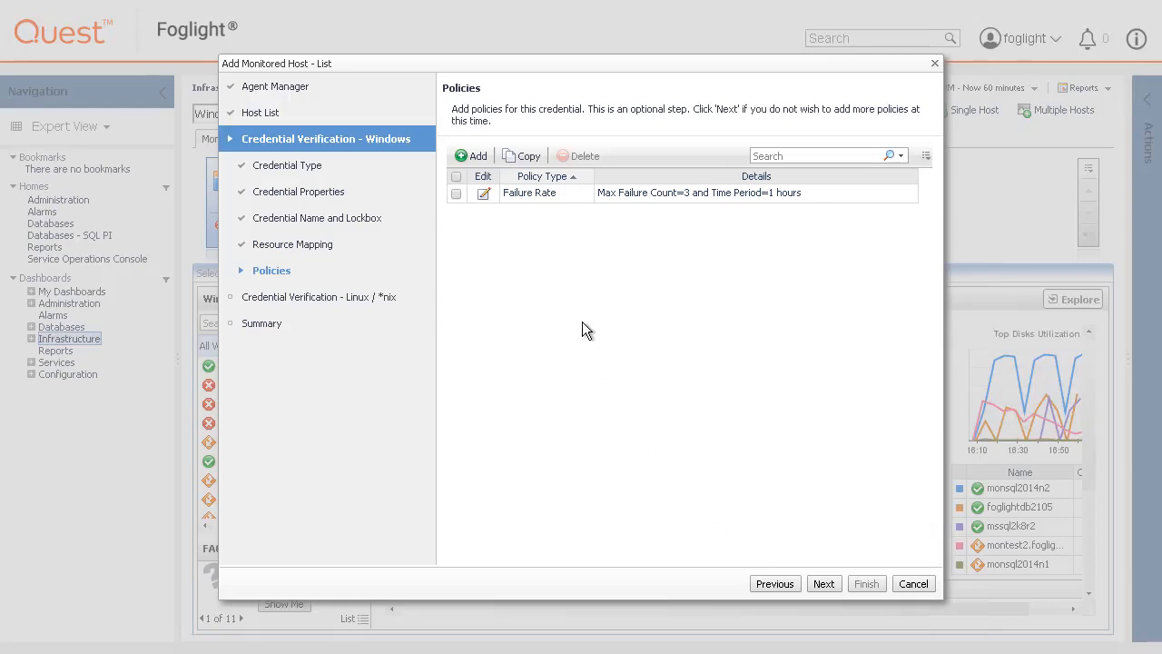
pyautogui.click(475, 156)
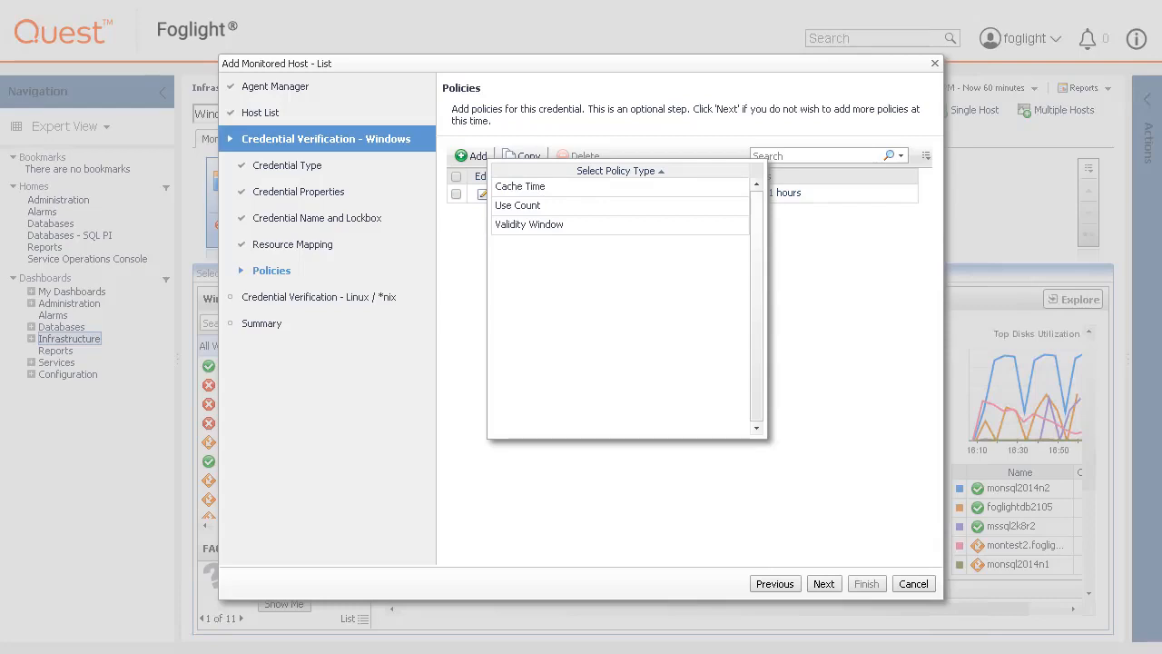
pyautogui.click(644, 487)
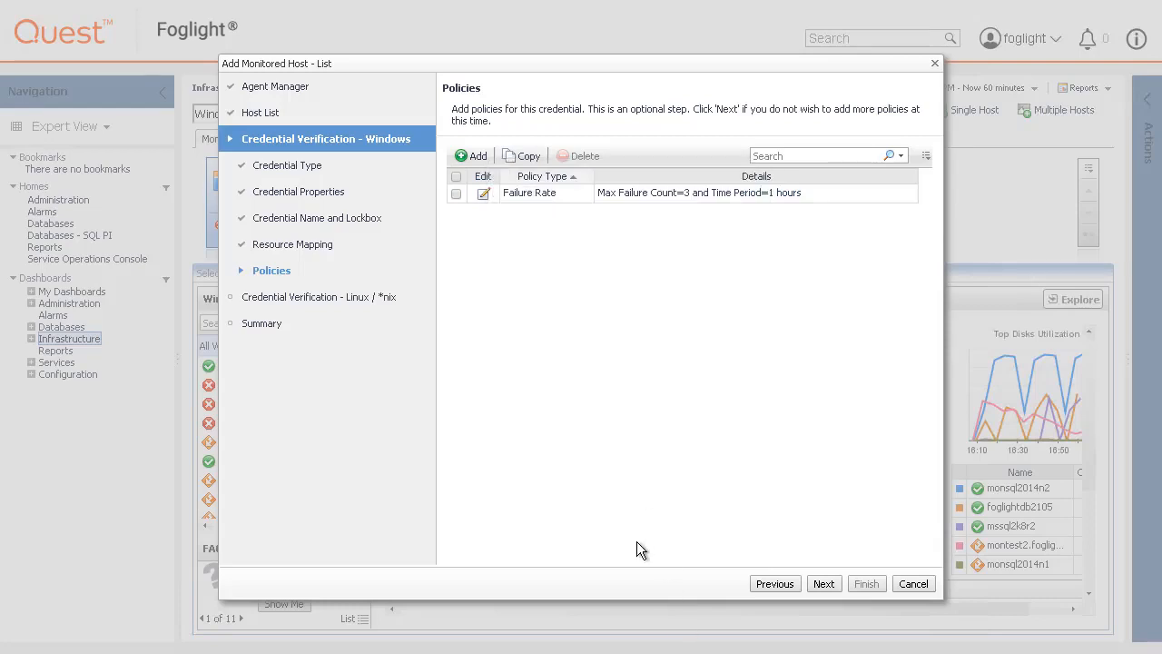
pyautogui.click(484, 195)
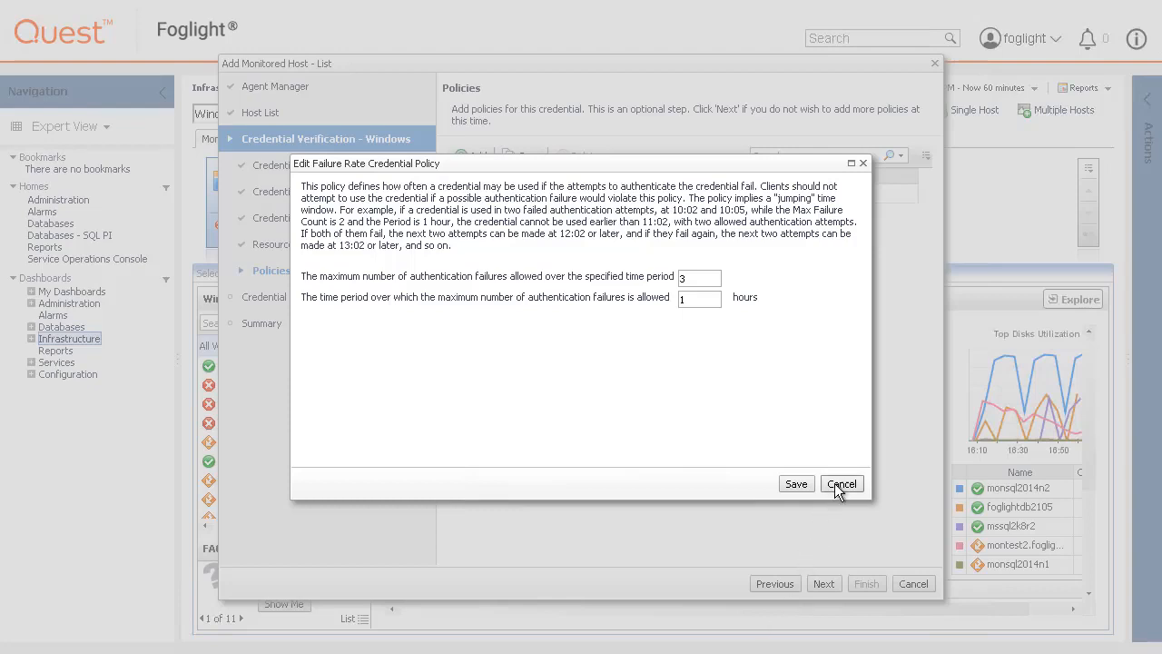
pyautogui.press('Escape')
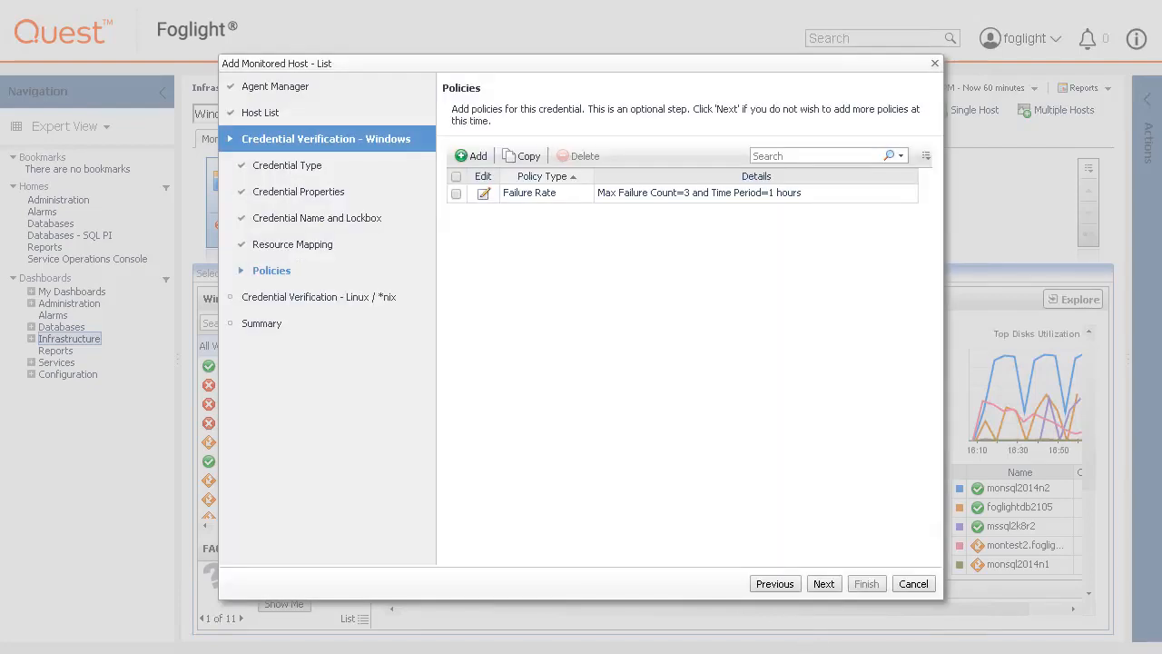
pyautogui.click(823, 584)
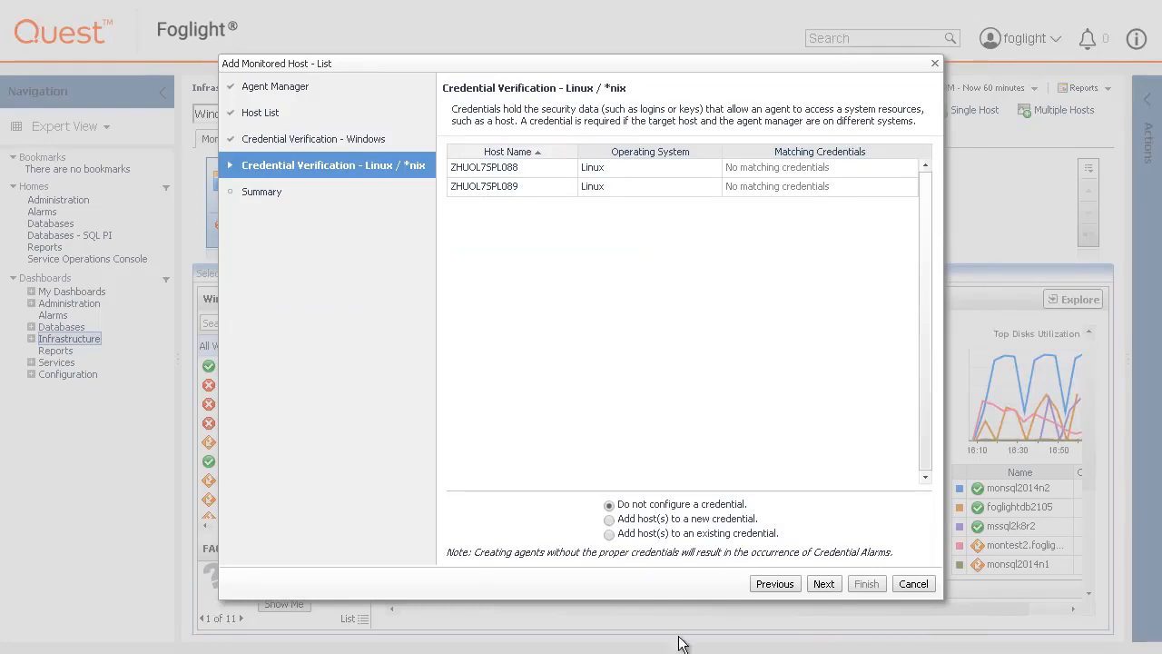
# - Create a user-name-and-password credential for the Linux hosts with user name oracle and its password
pyautogui.click(610, 521)
pyautogui.click(824, 584)
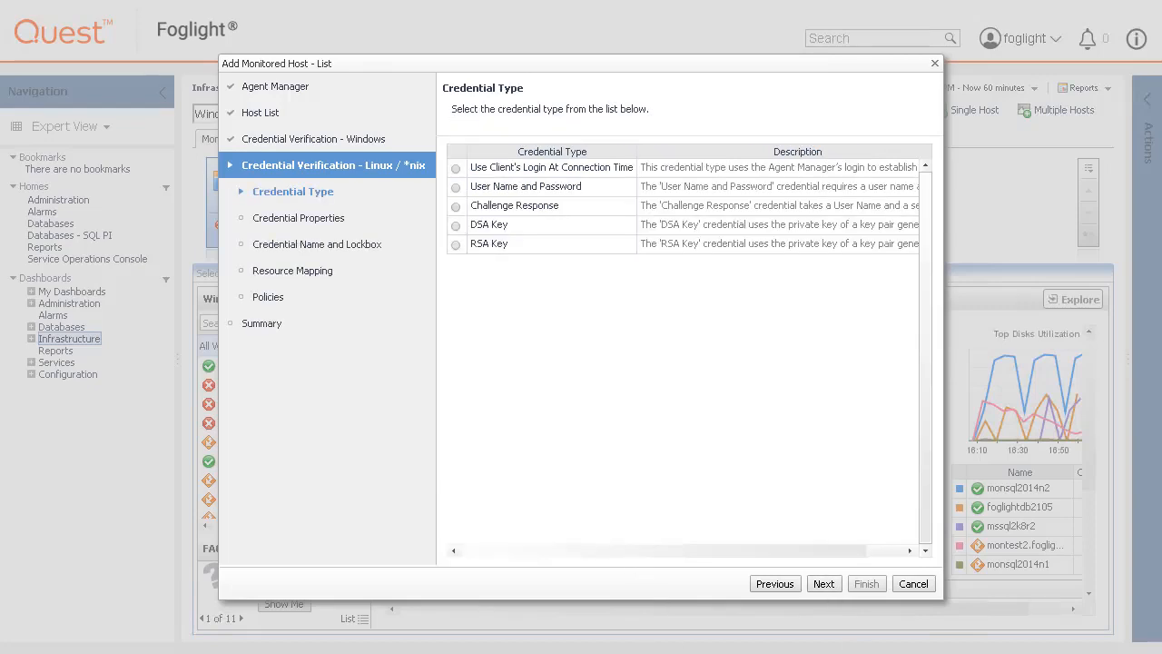
pyautogui.click(455, 188)
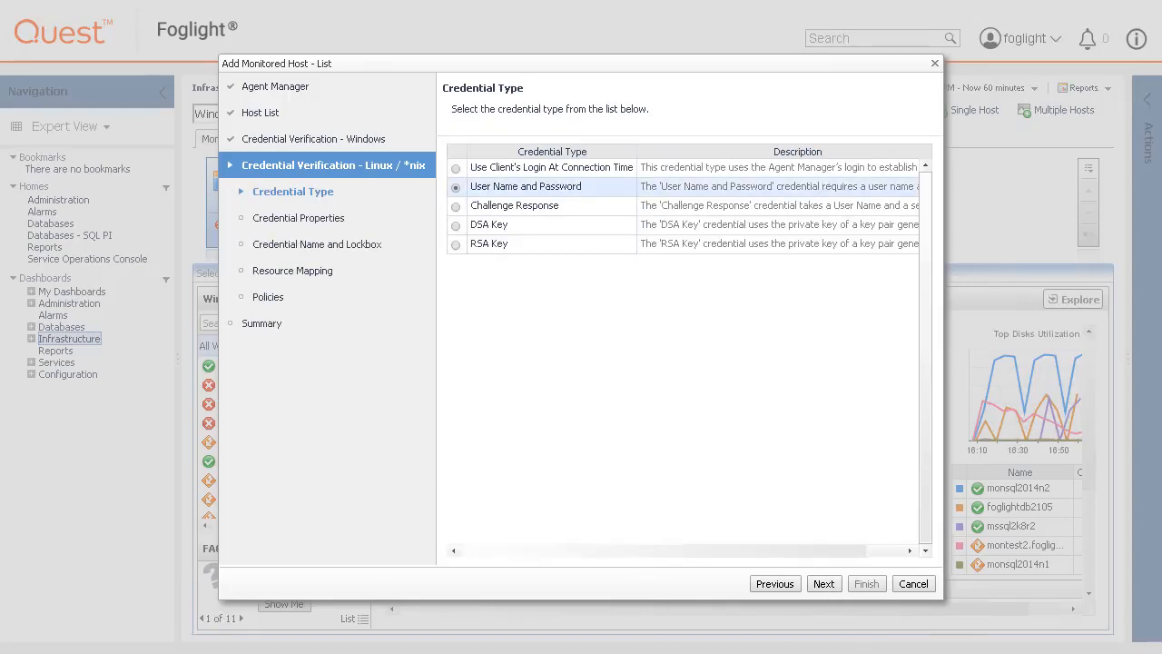
pyautogui.click(824, 584)
pyautogui.click(581, 173)
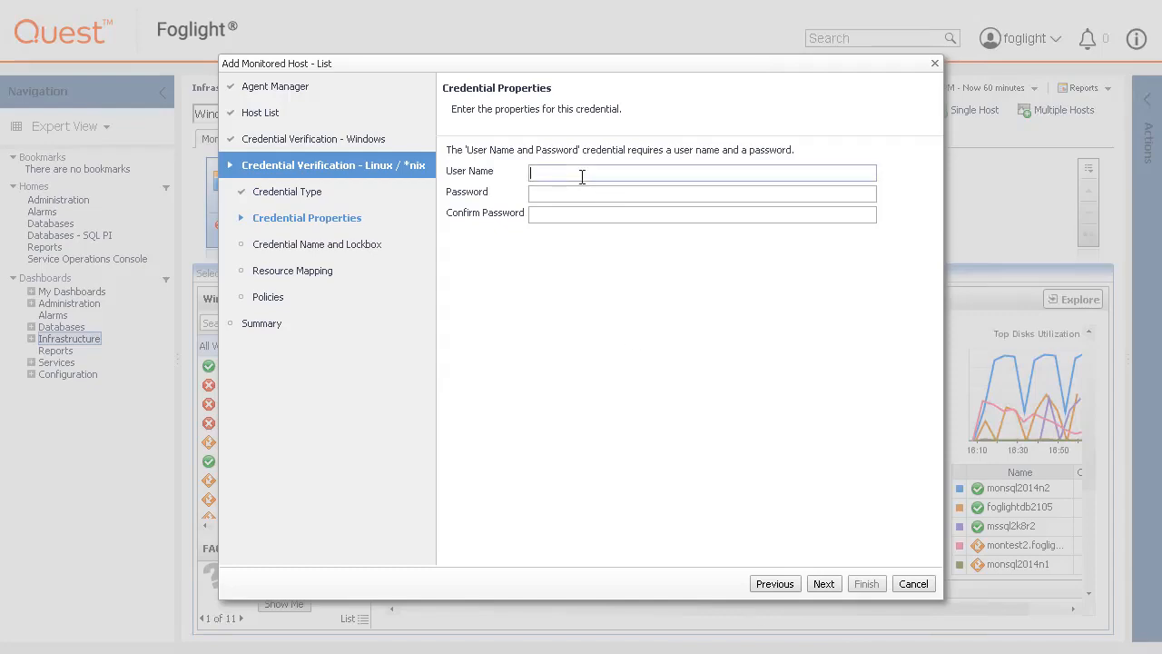
pyautogui.write('oracle')
pyautogui.press('Tab')
pyautogui.write('oracle')
pyautogui.press('Tab')
pyautogui.write('oracle')
# - Accept the name oracle, System lockbox, both-host mapping and no policies to reach the Summary
pyautogui.click(824, 584)
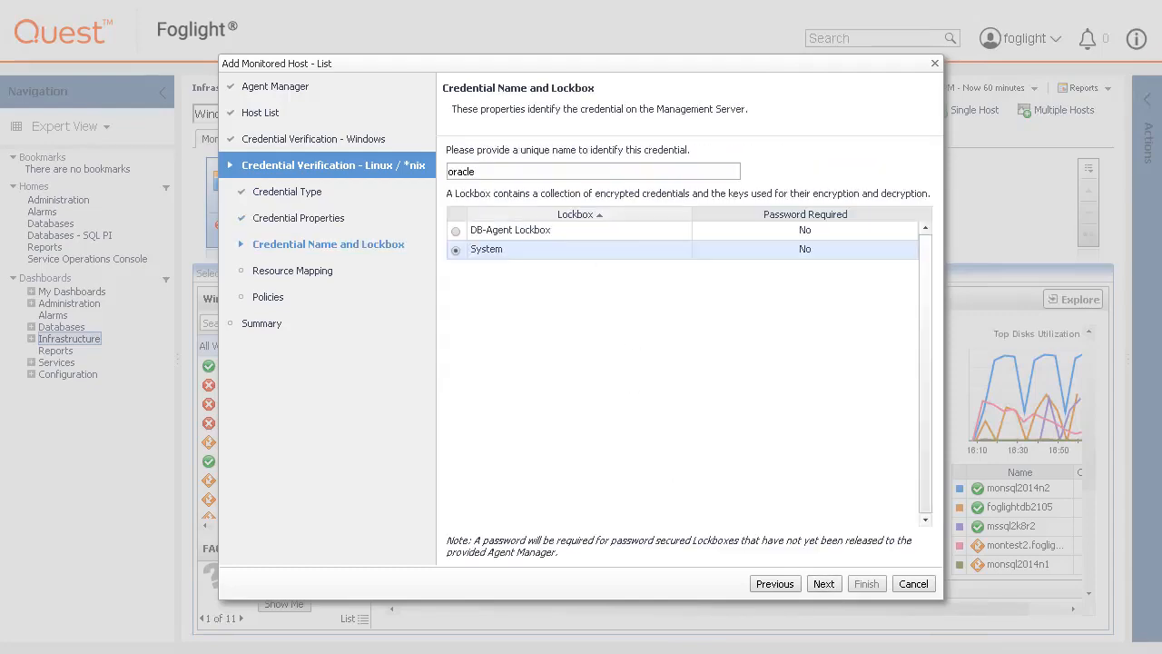
pyautogui.click(824, 584)
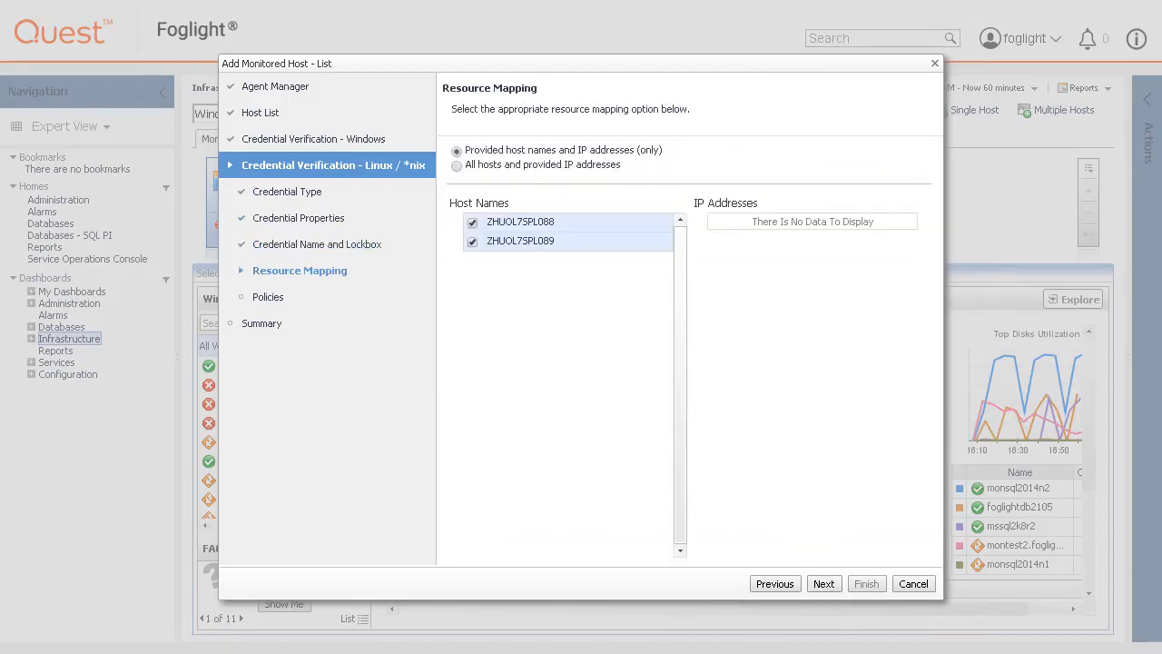
pyautogui.click(824, 584)
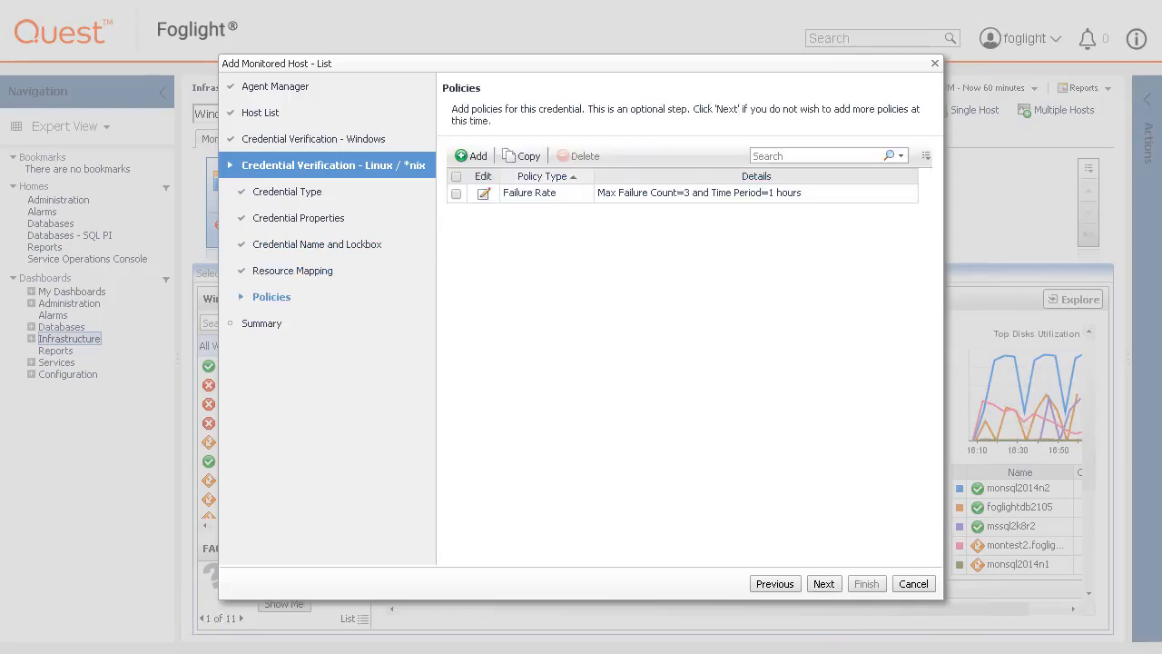
pyautogui.click(823, 584)
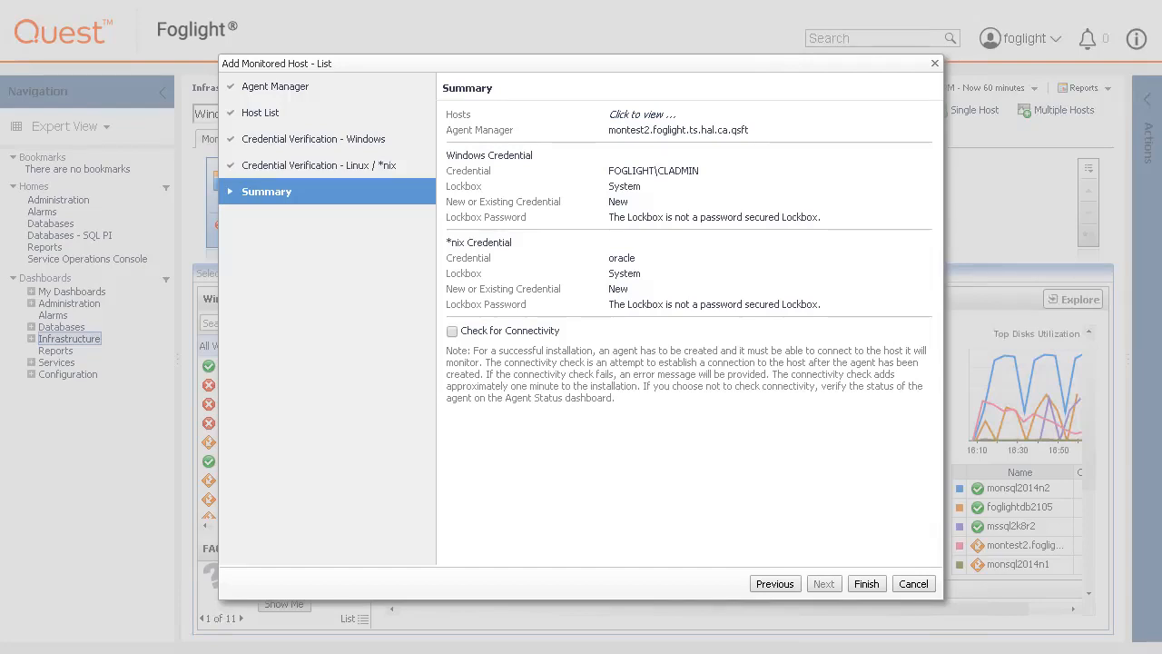
# - Enable Check for Connectivity and finish the wizard to create all four agents
pyautogui.click(452, 330)
pyautogui.click(867, 586)
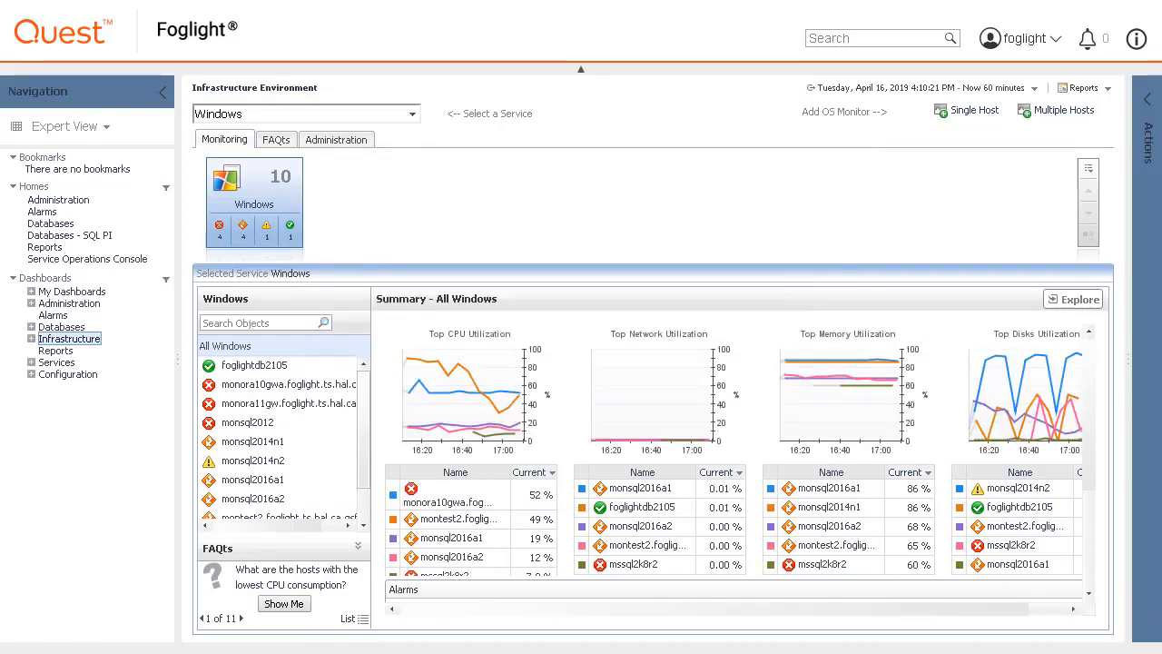
# - Expand Administration > Agents and scroll the Agent Status table to the new Monitor@ZHUOL7SPL088 and 089 UnixAgentPlus agents
pyautogui.click(31, 303)
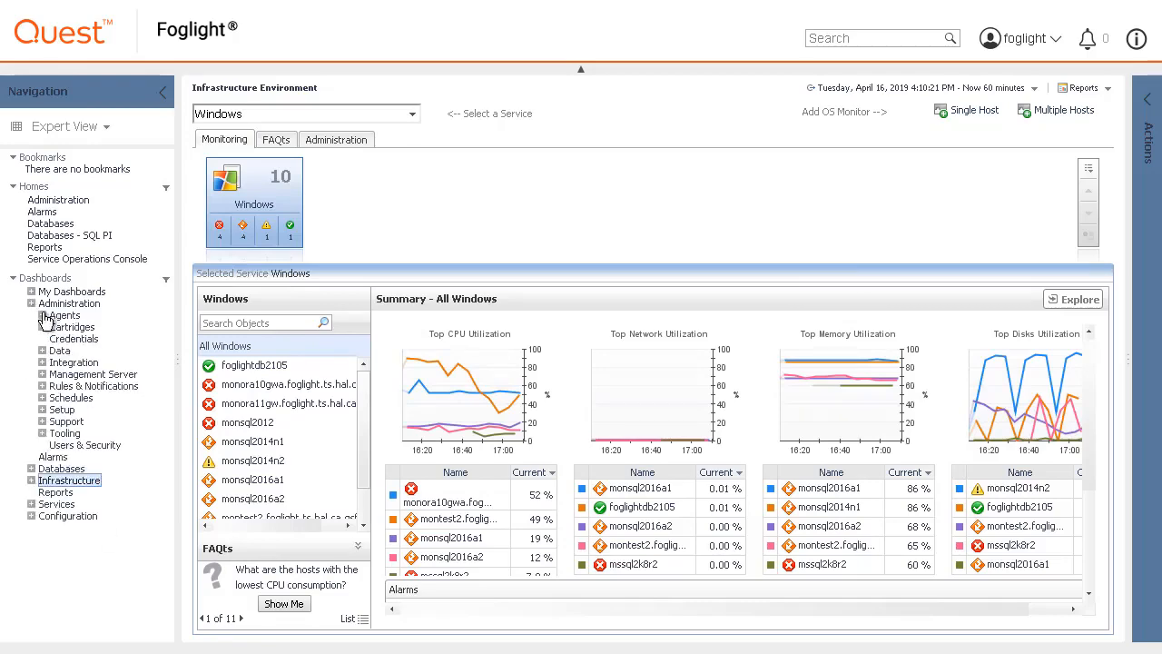
pyautogui.click(43, 316)
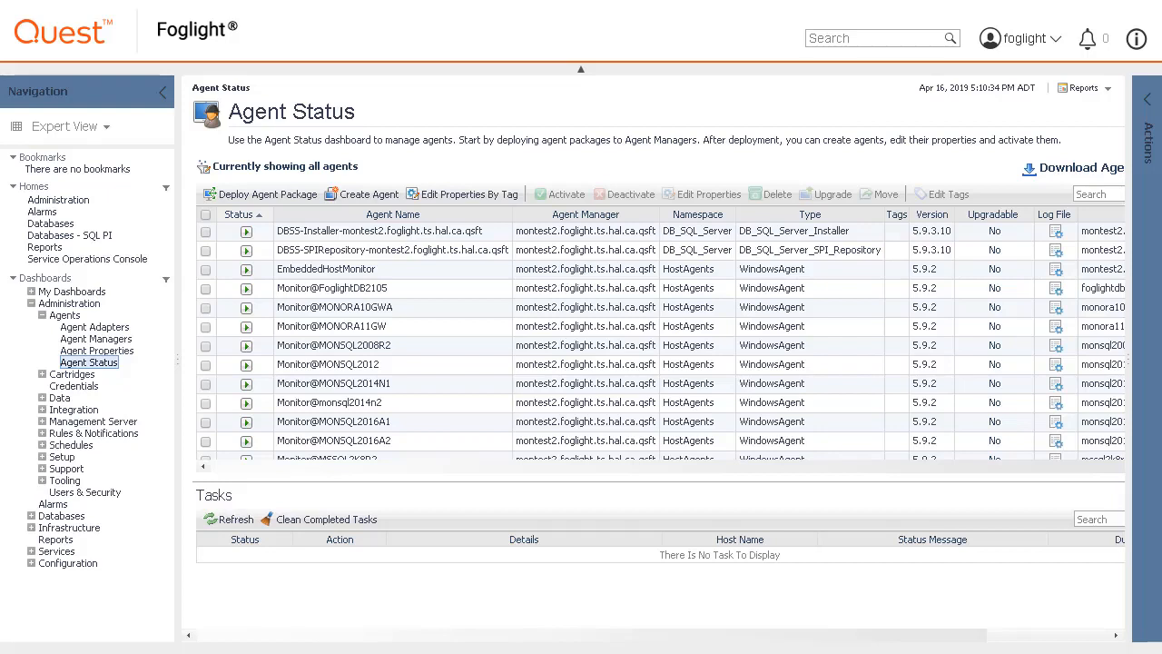
pyautogui.scroll(-2, 429, 441)
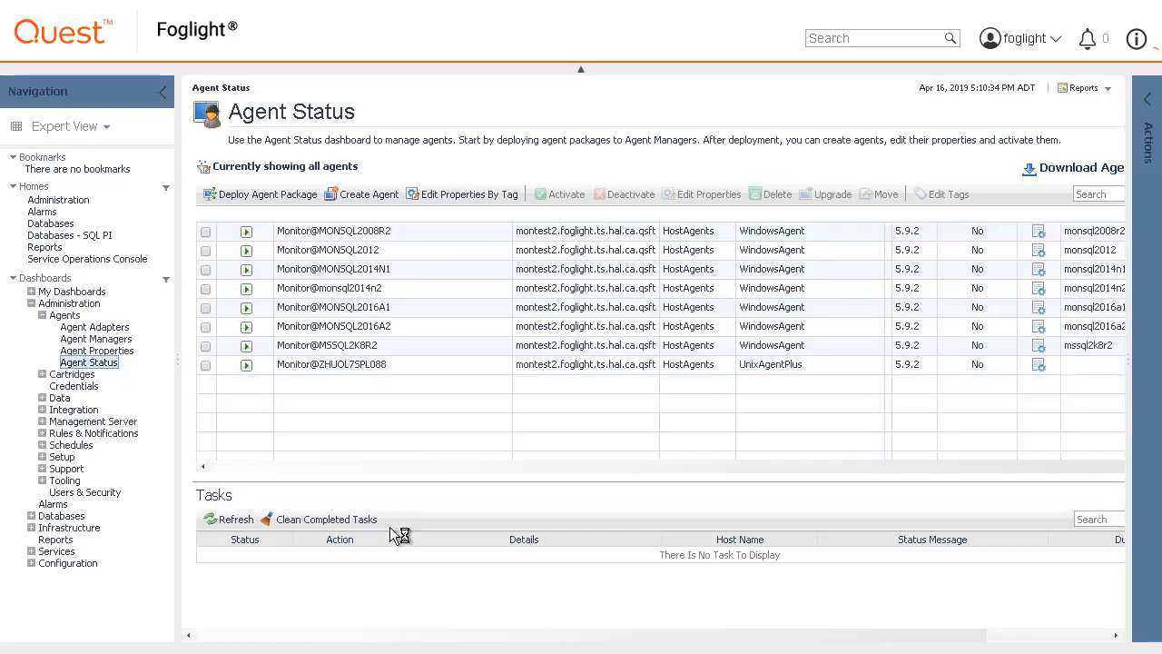